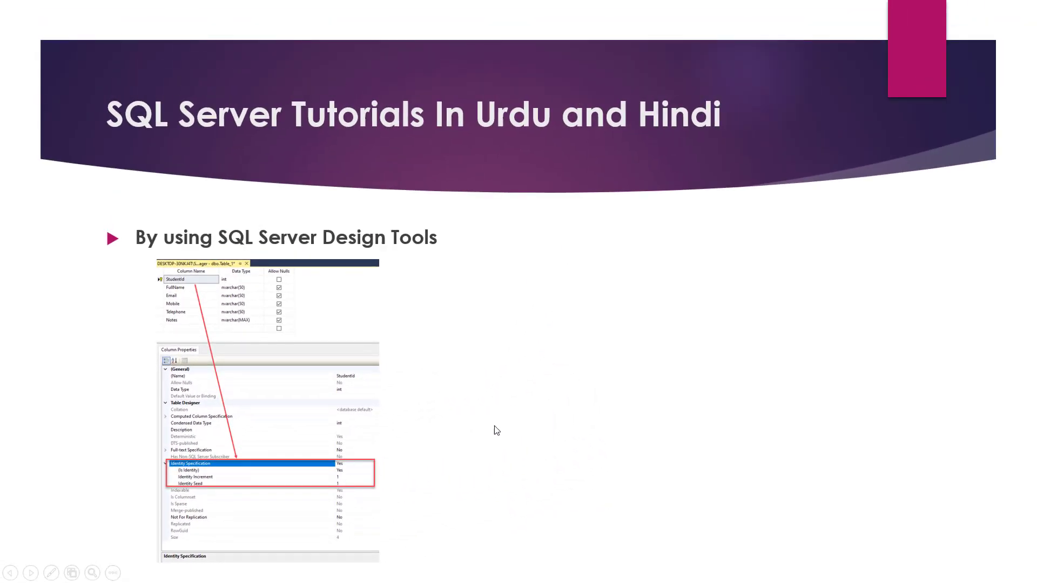
pyautogui.click(528, 412)
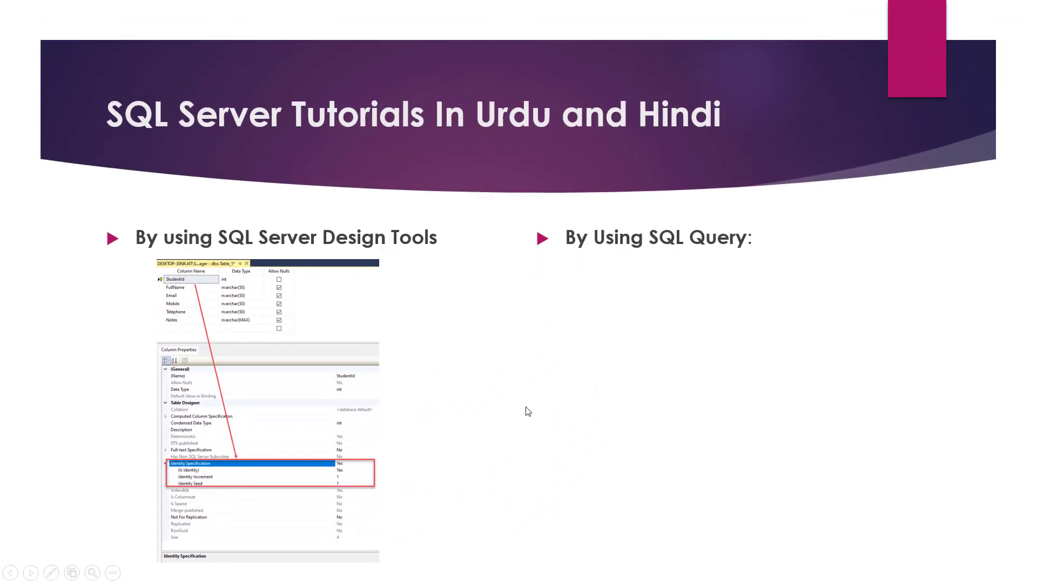
pyautogui.click(527, 411)
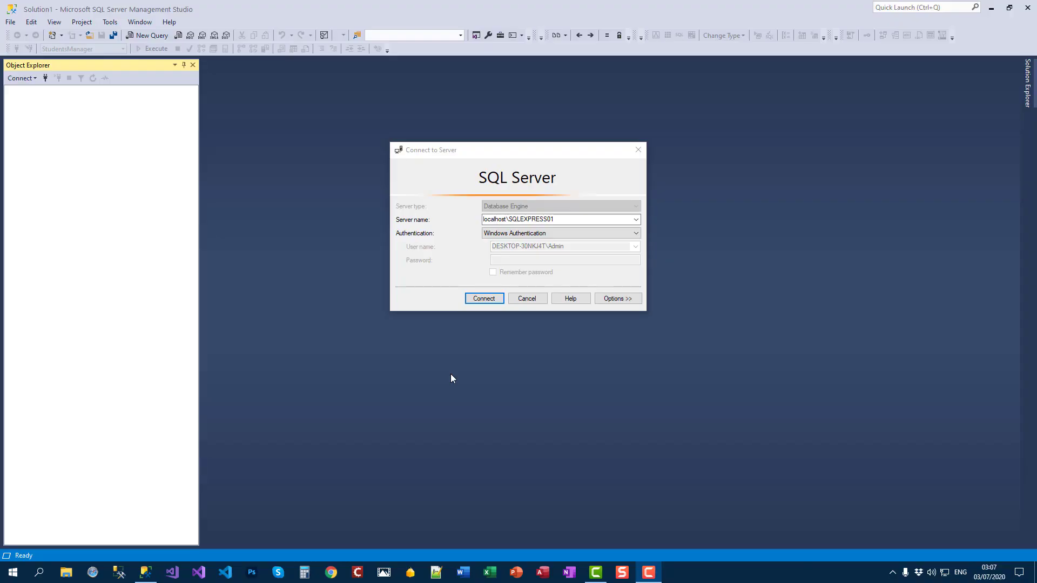
# Connect to the localhost\SQLEXPRESS01 server with Windows Authentication and expand the StudentsManager database.
pyautogui.click(484, 301)
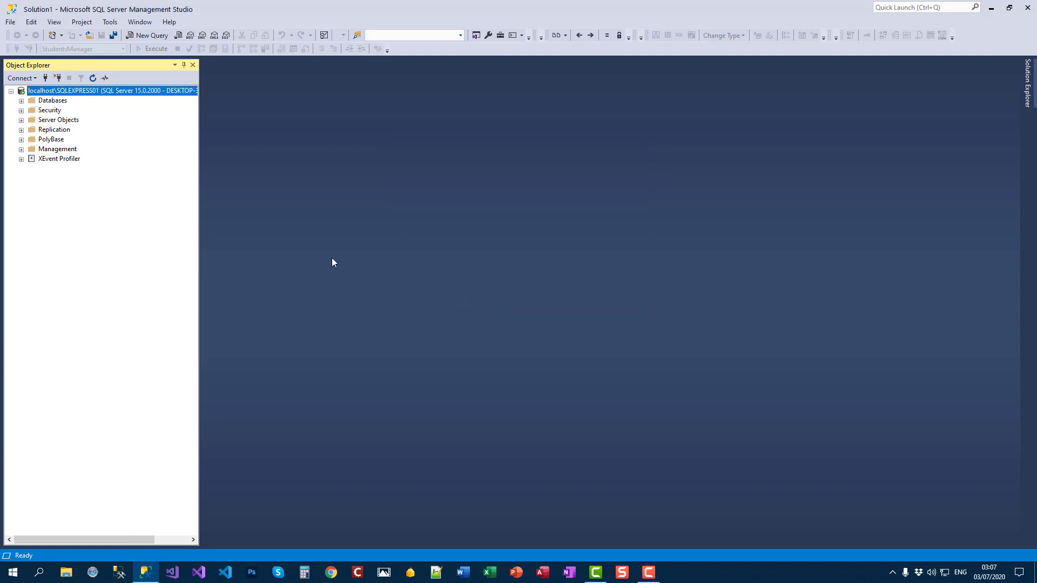
pyautogui.click(22, 101)
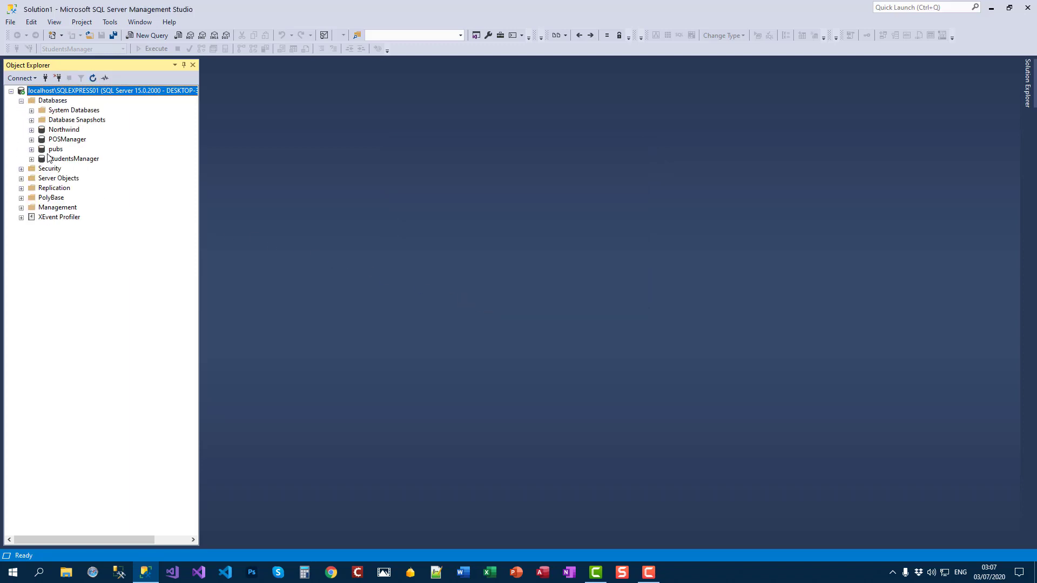
pyautogui.click(95, 161)
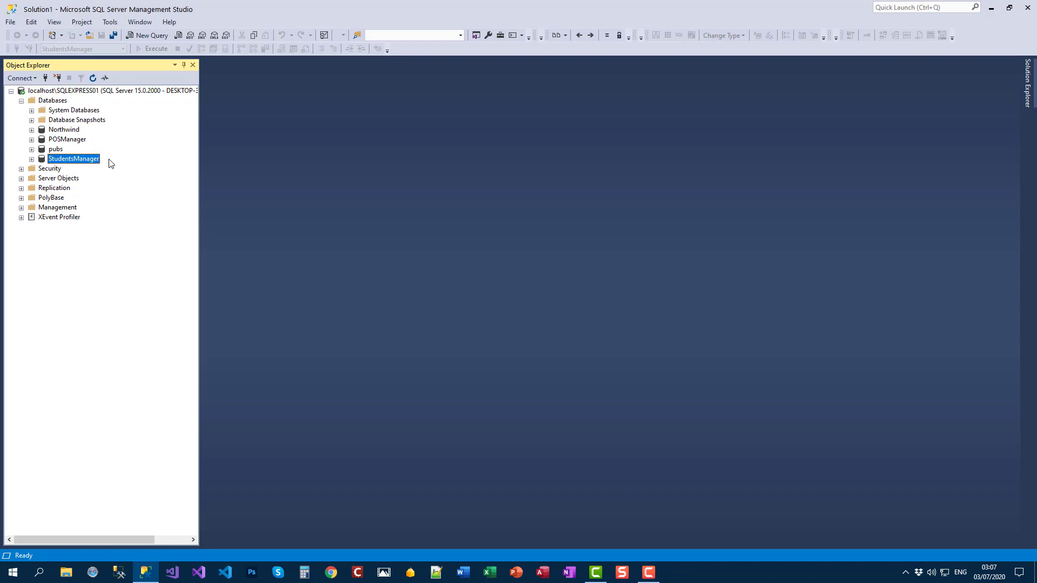
pyautogui.click(31, 159)
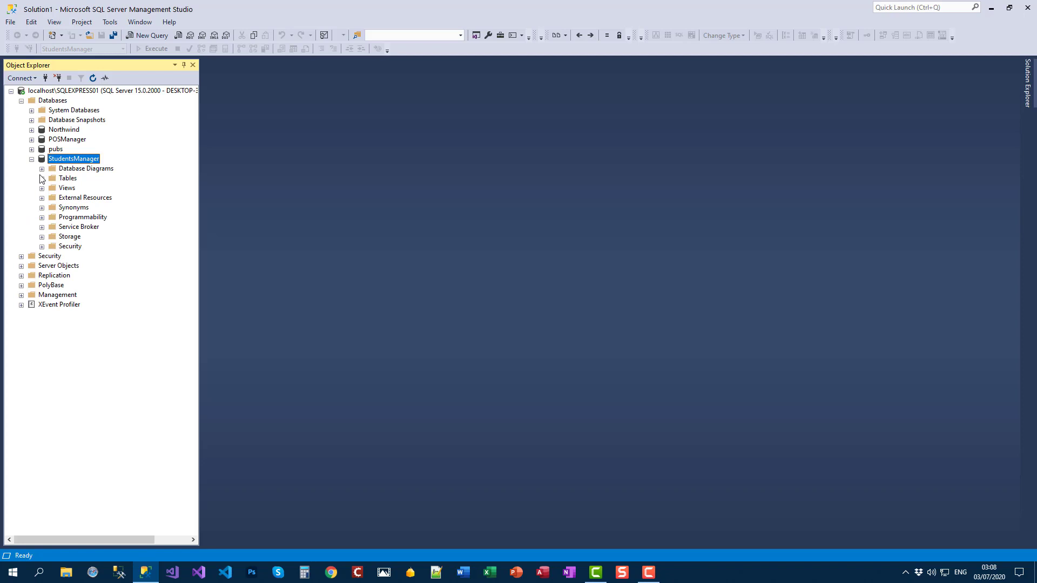
# Start designing a new table in the StudentsManager database.
pyautogui.rightClick(71, 181)
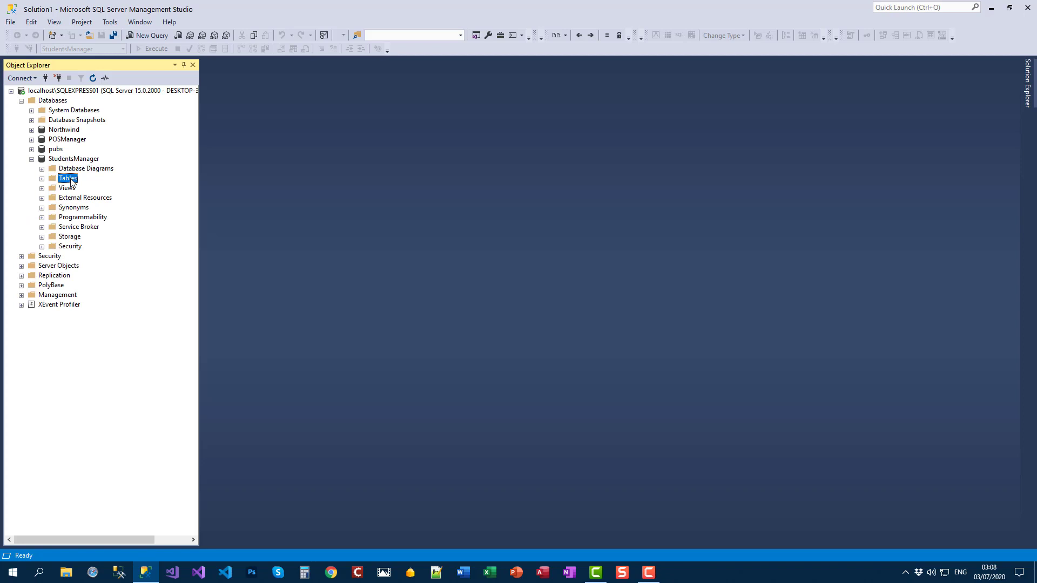
pyautogui.moveTo(132, 190)
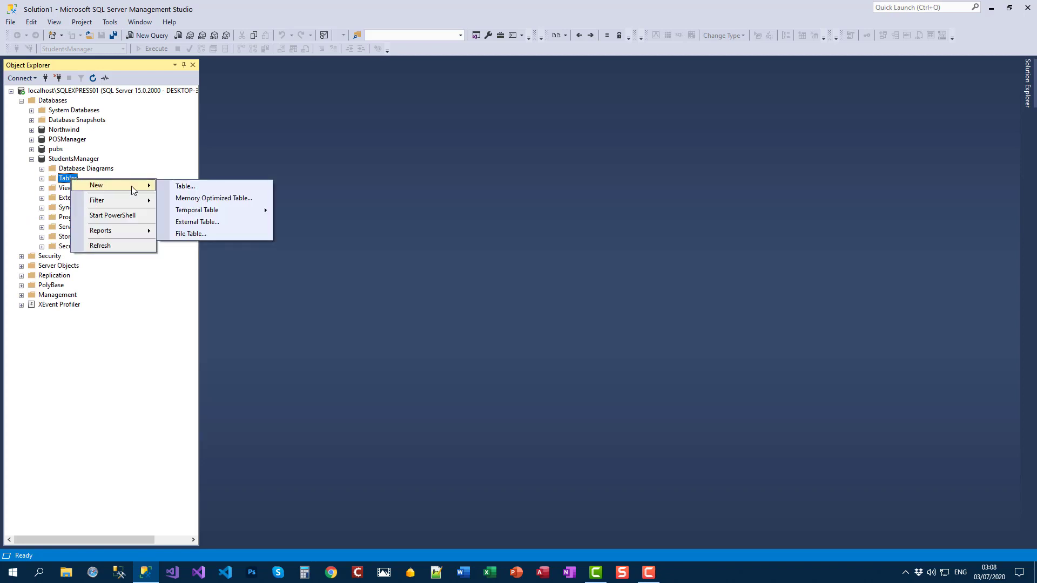
pyautogui.click(195, 187)
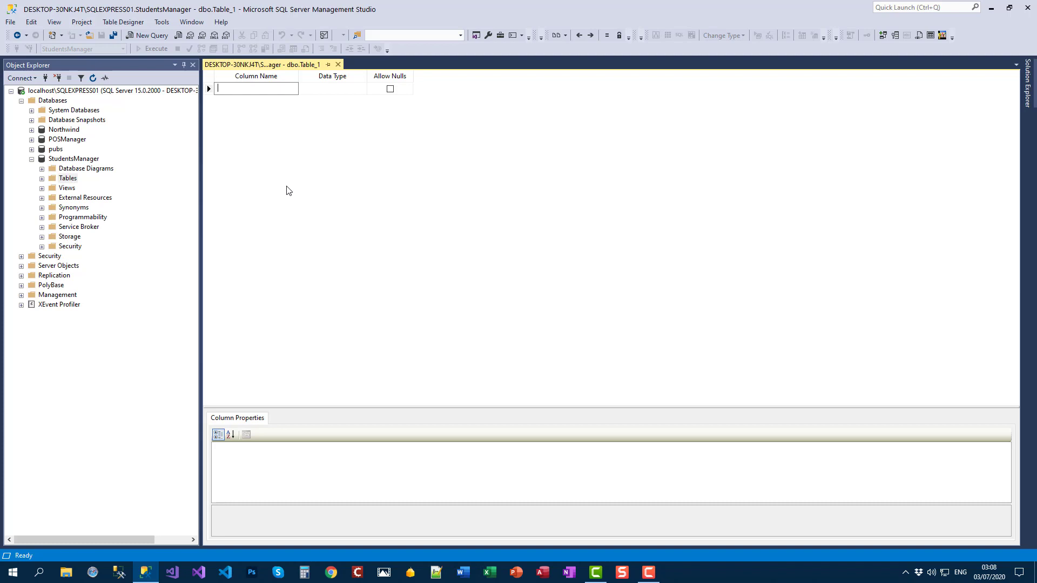
# Add a StudentID column with data type int and make it the primary key.
pyautogui.write('StudentID')
pyautogui.press('Tab')
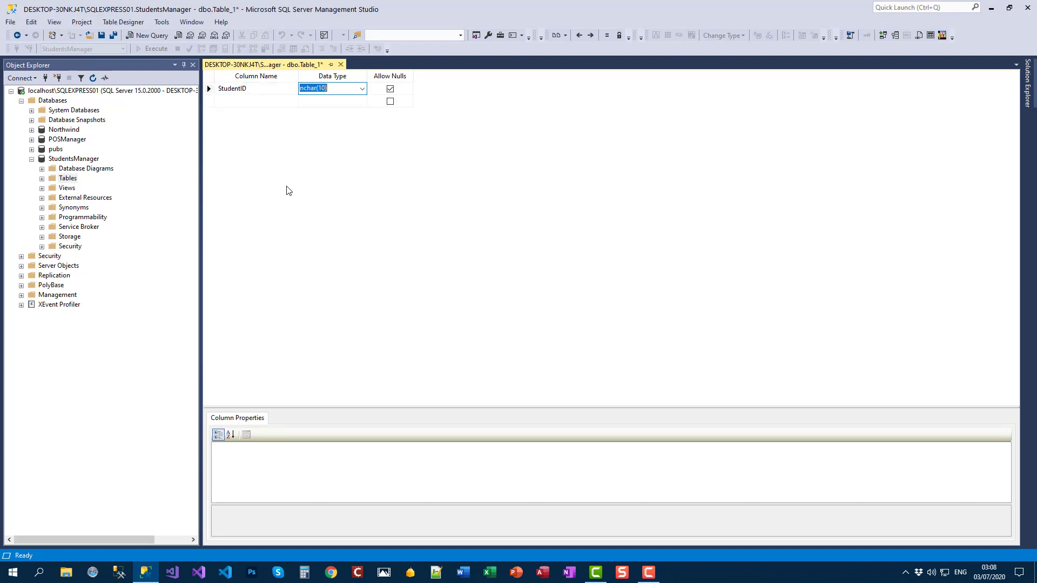
pyautogui.write('INT')
pyautogui.press('Tab')
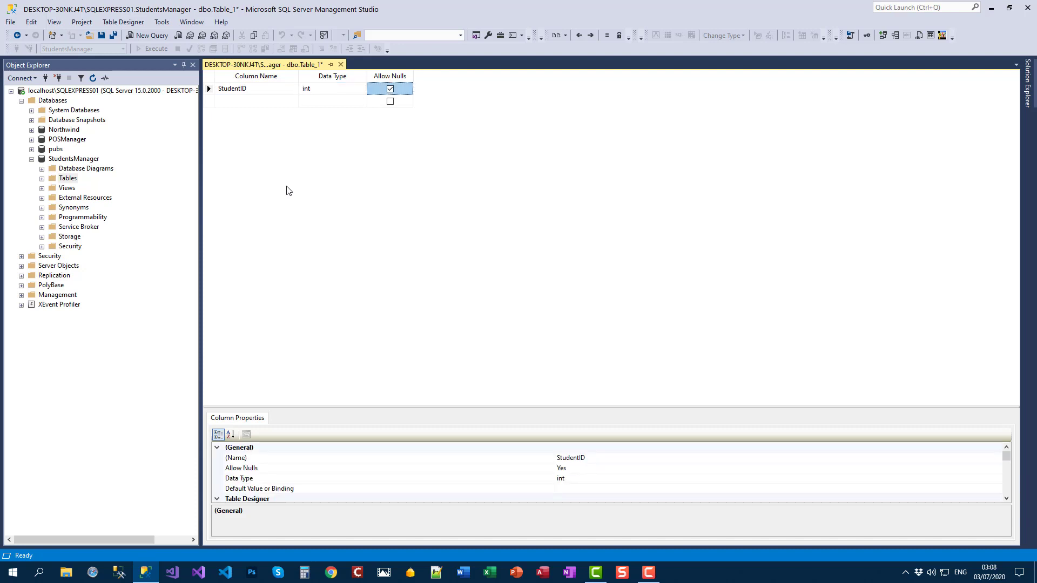
pyautogui.rightClick(210, 92)
pyautogui.click(223, 101)
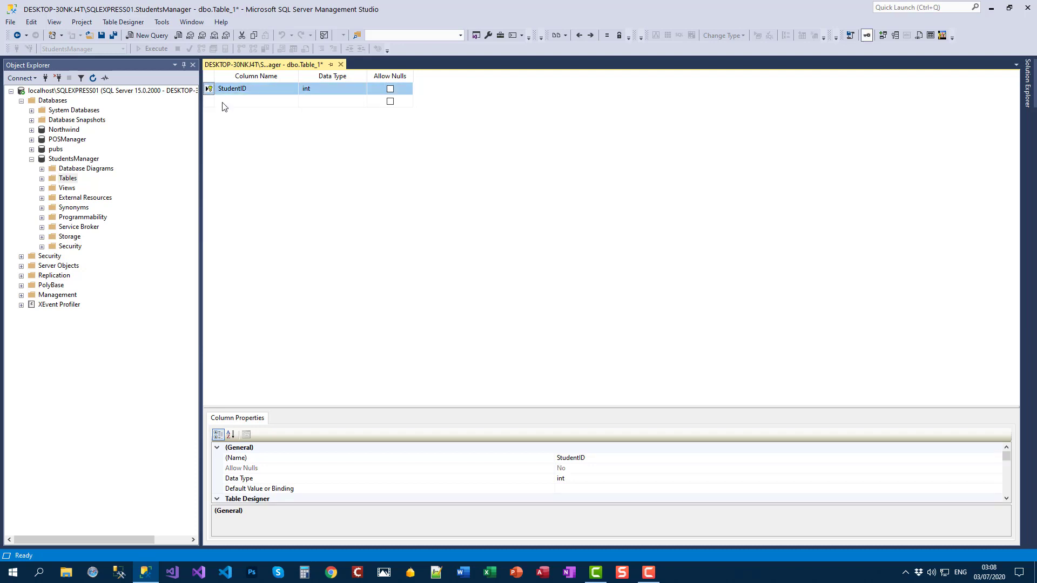
# Add a second column, FullName, with data type nvarchar(50).
pyautogui.click(237, 101)
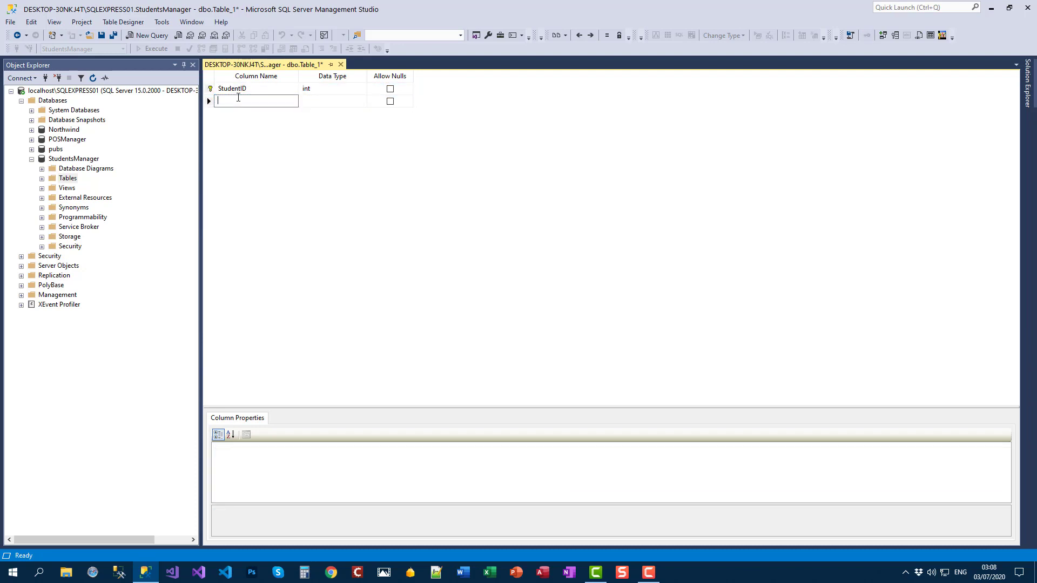
pyautogui.write('FullName')
pyautogui.press('Tab')
pyautogui.write('nvarc')
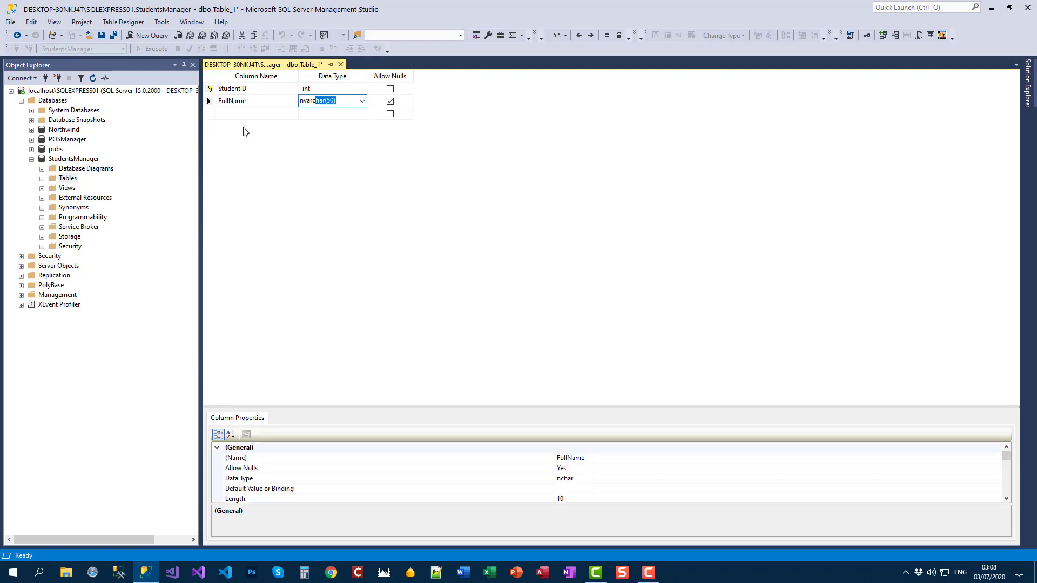
pyautogui.press('Return')
pyautogui.click(253, 88)
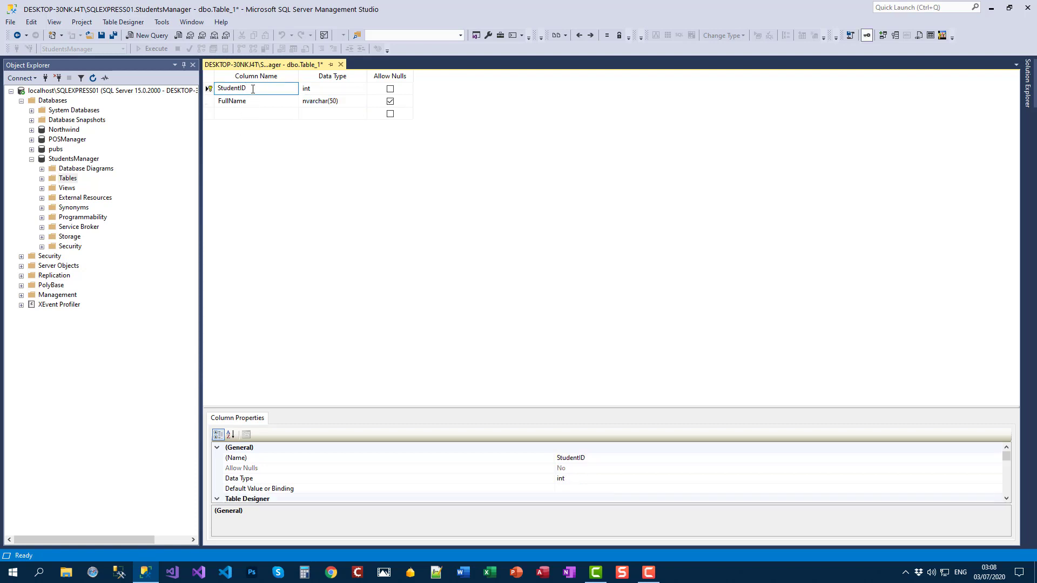
pyautogui.click(326, 89)
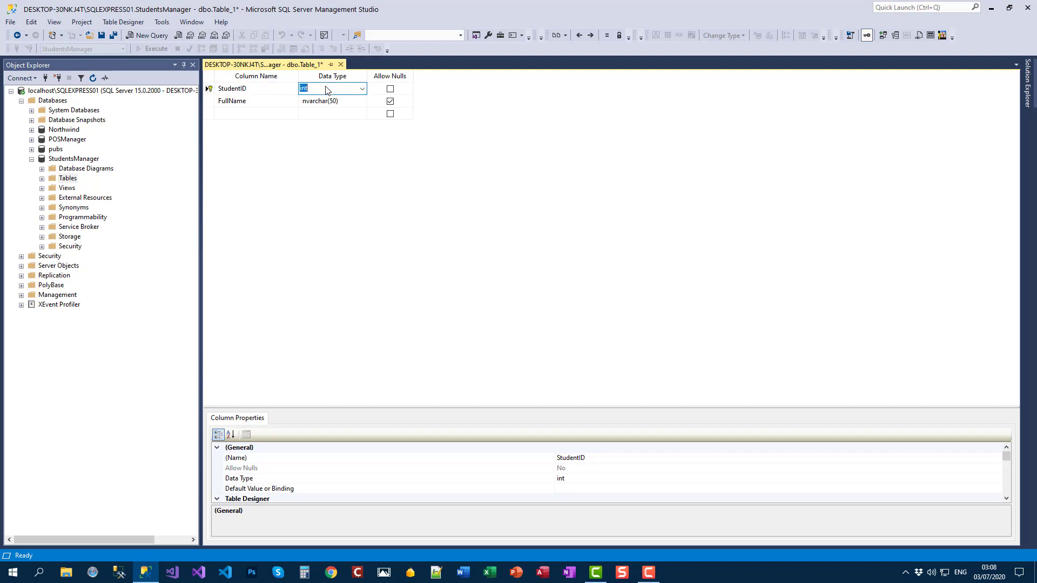
pyautogui.click(281, 90)
pyautogui.click(284, 101)
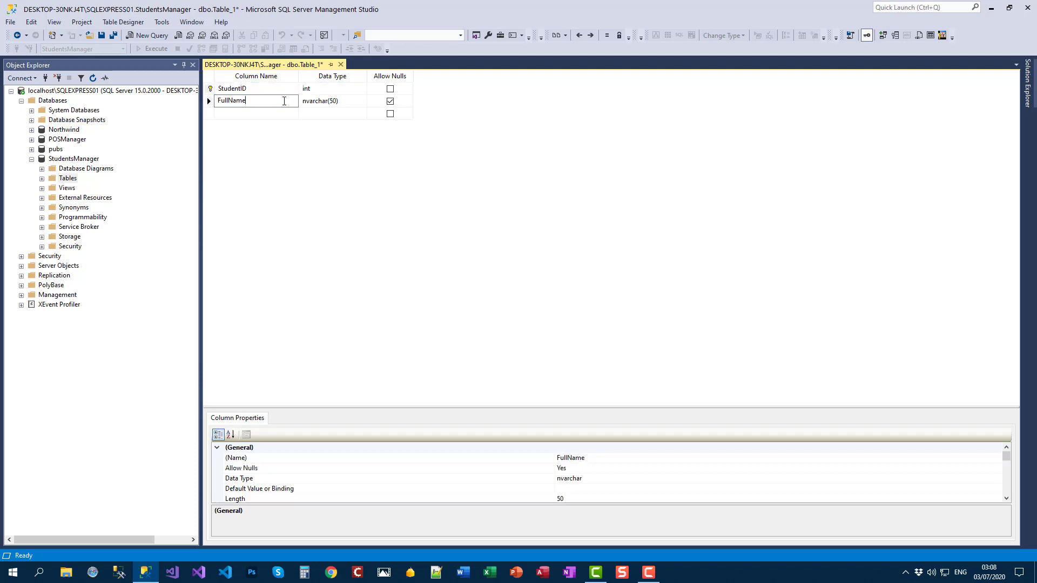
pyautogui.click(357, 101)
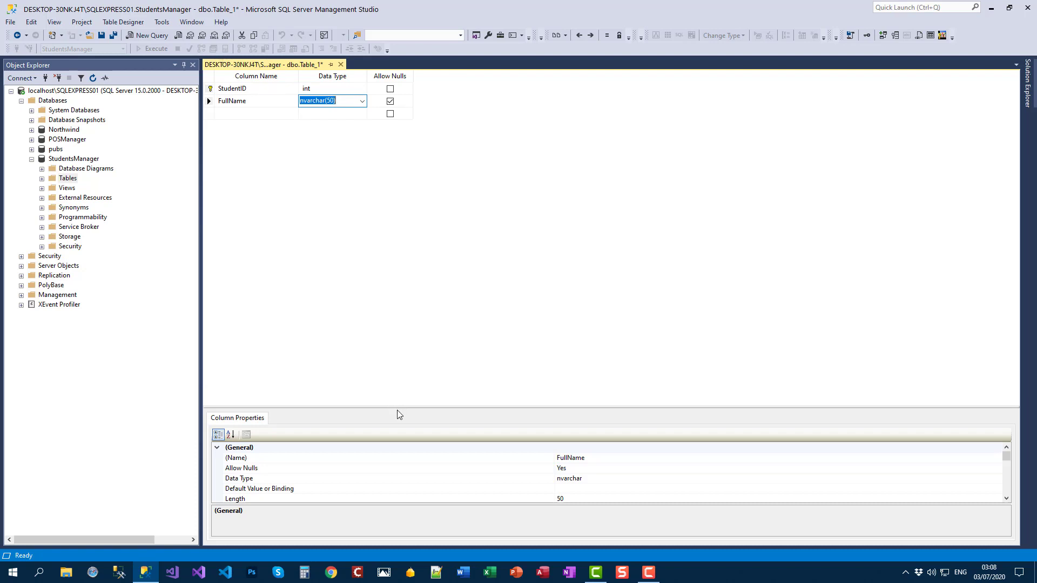
# Enlarge the column properties area and compare the Identity Specification settings of the StudentID and FullName columns.
pyautogui.moveTo(396, 407); pyautogui.dragTo(411, 214)
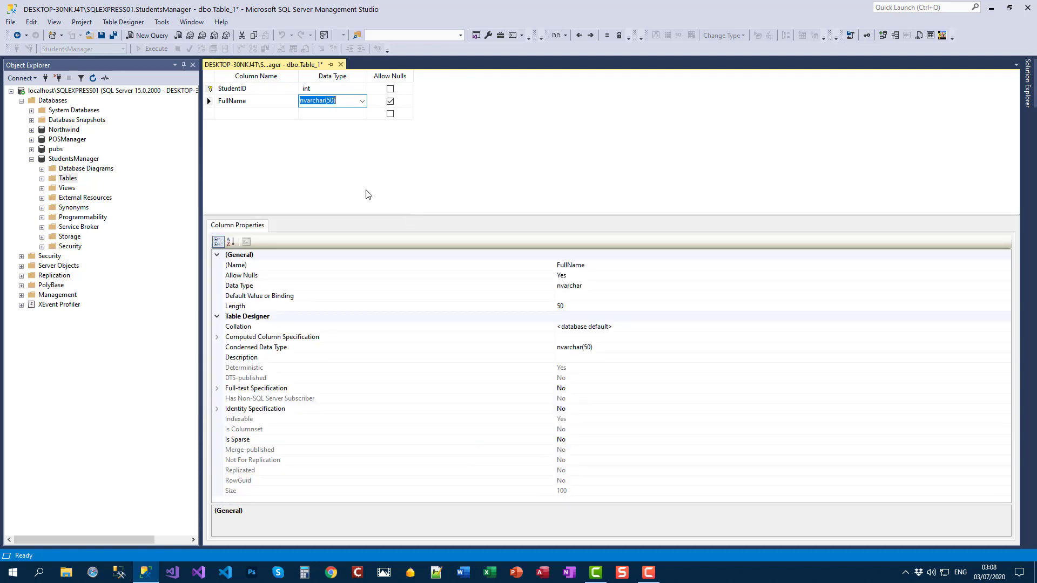
pyautogui.click(266, 89)
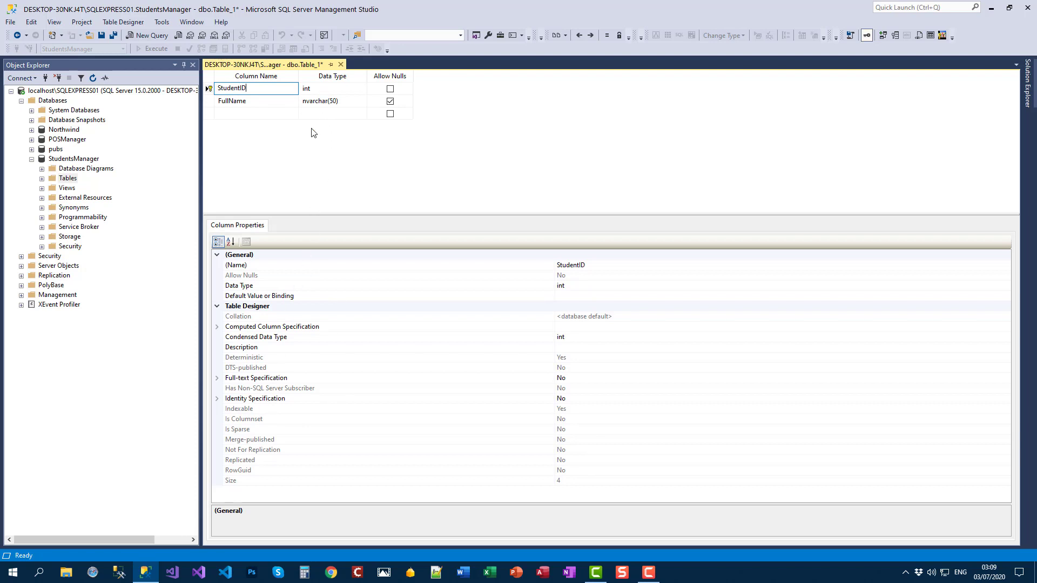
pyautogui.click(217, 401)
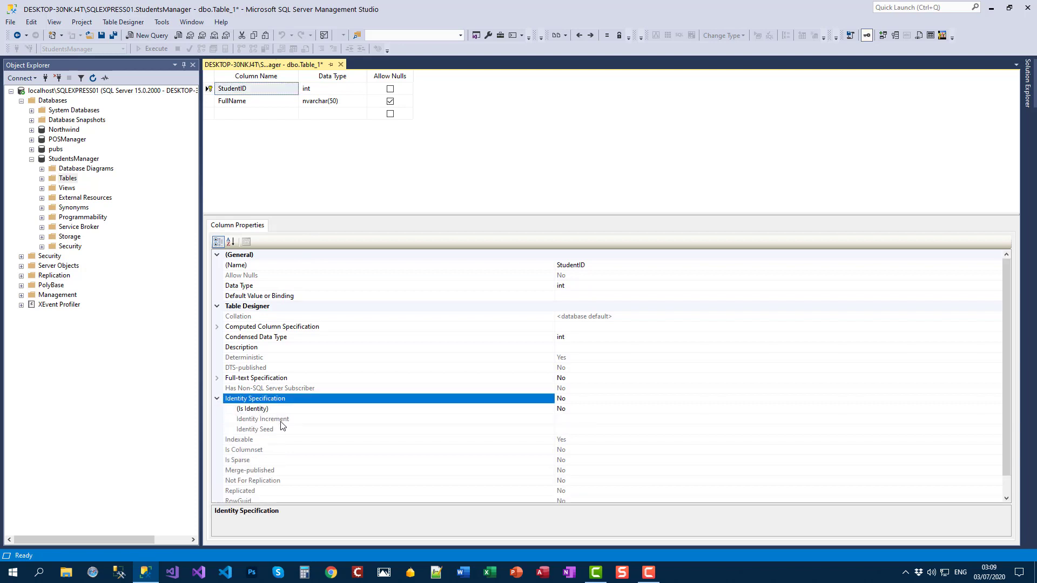
pyautogui.click(272, 104)
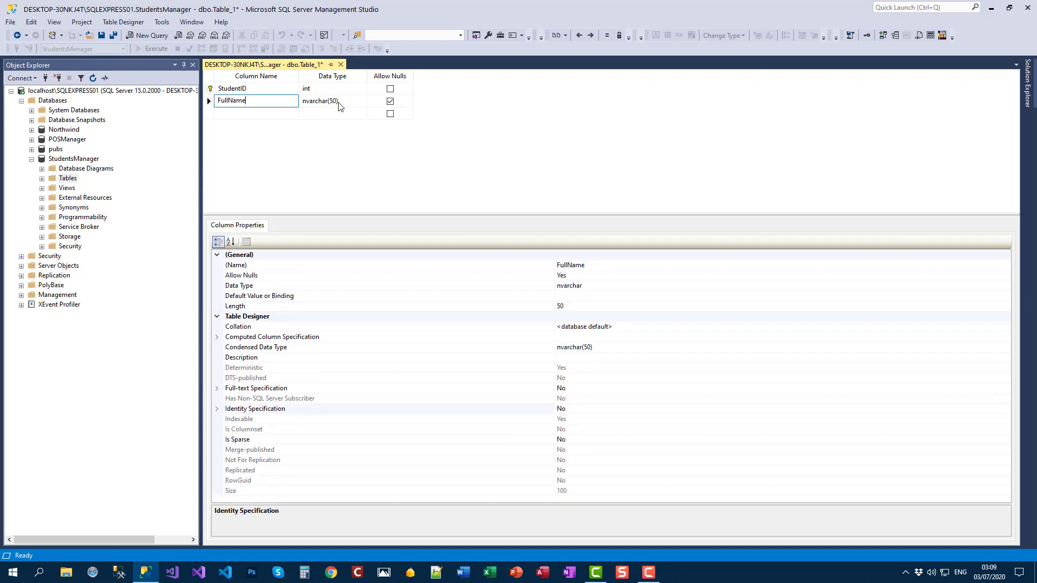
pyautogui.click(217, 409)
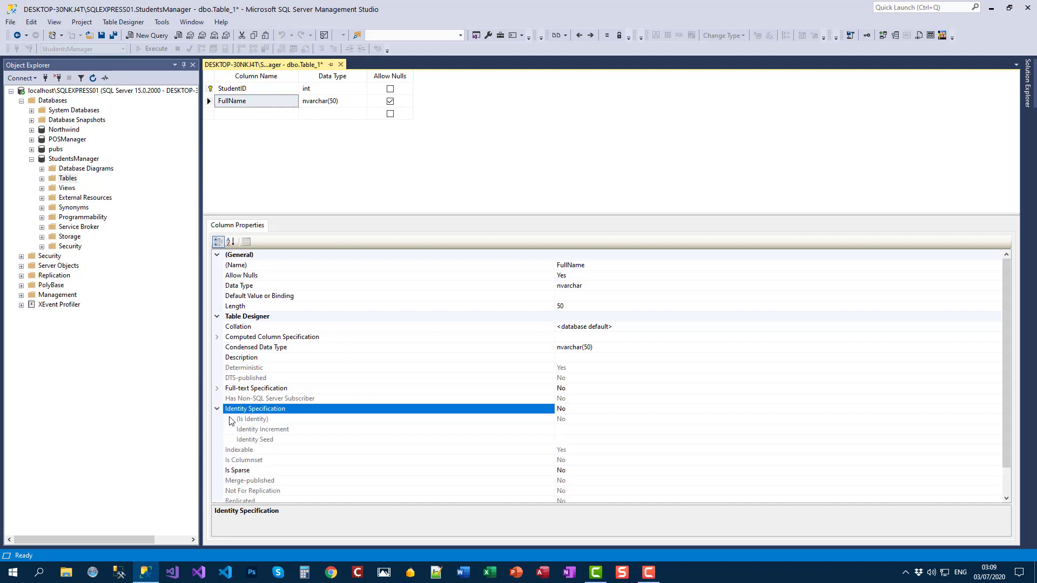
pyautogui.click(247, 419)
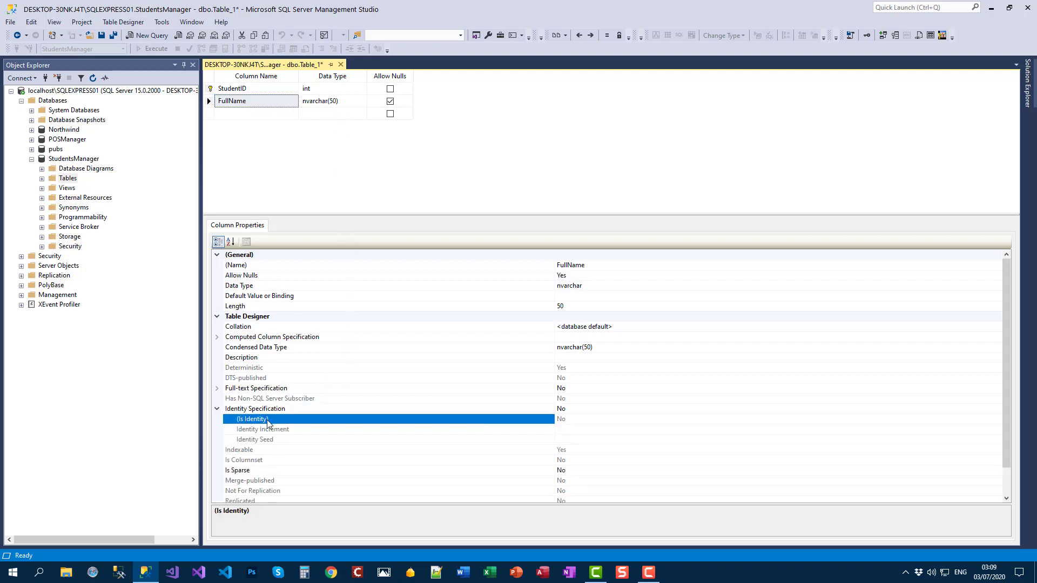
# Set Is Identity to Yes for the StudentID column and check its Identity Increment and Identity Seed.
pyautogui.click(288, 90)
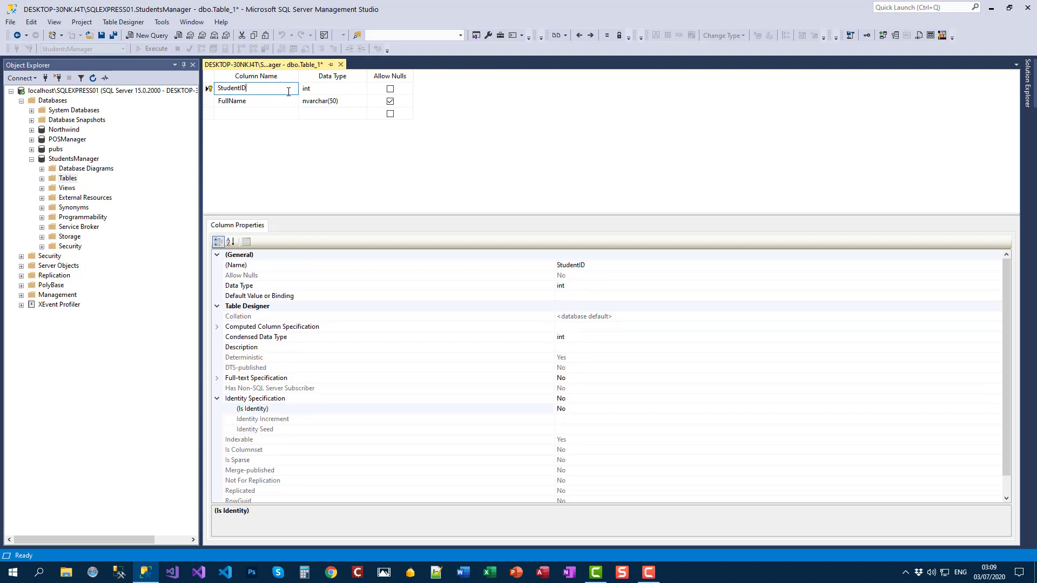
pyautogui.click(290, 412)
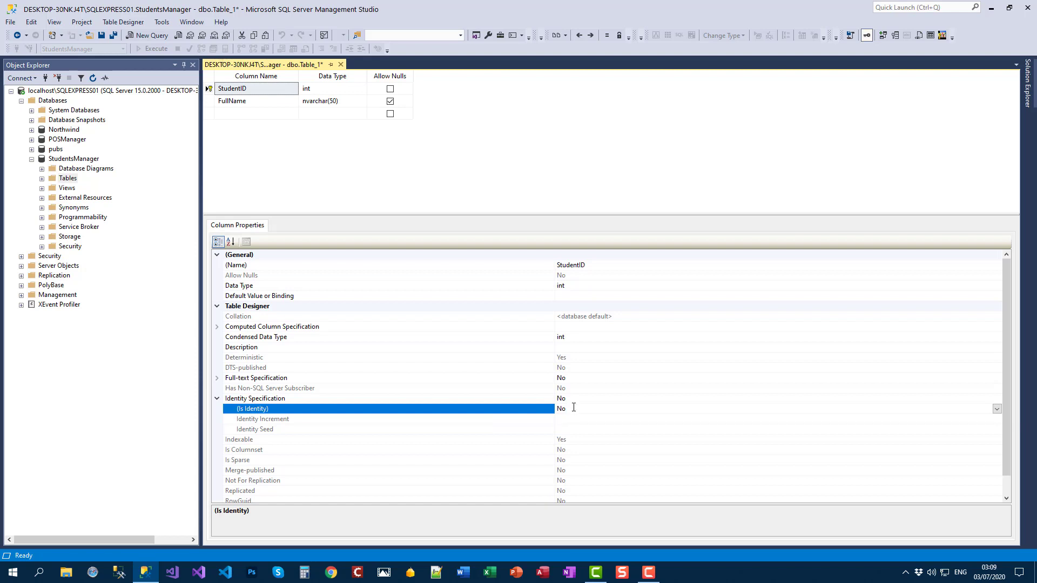
pyautogui.doubleClick(575, 411)
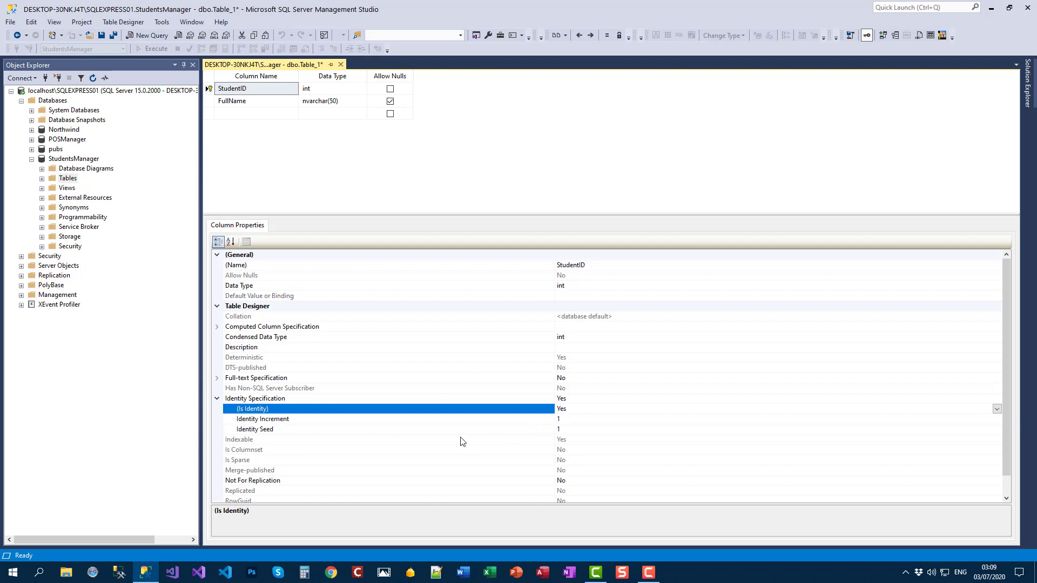
pyautogui.click(286, 431)
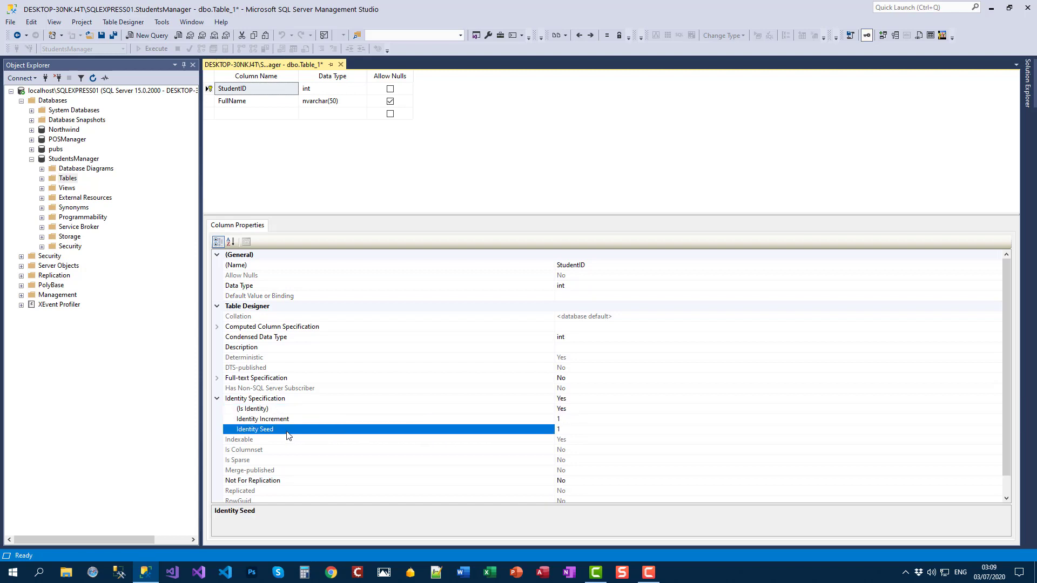
pyautogui.click(576, 431)
pyautogui.click(354, 421)
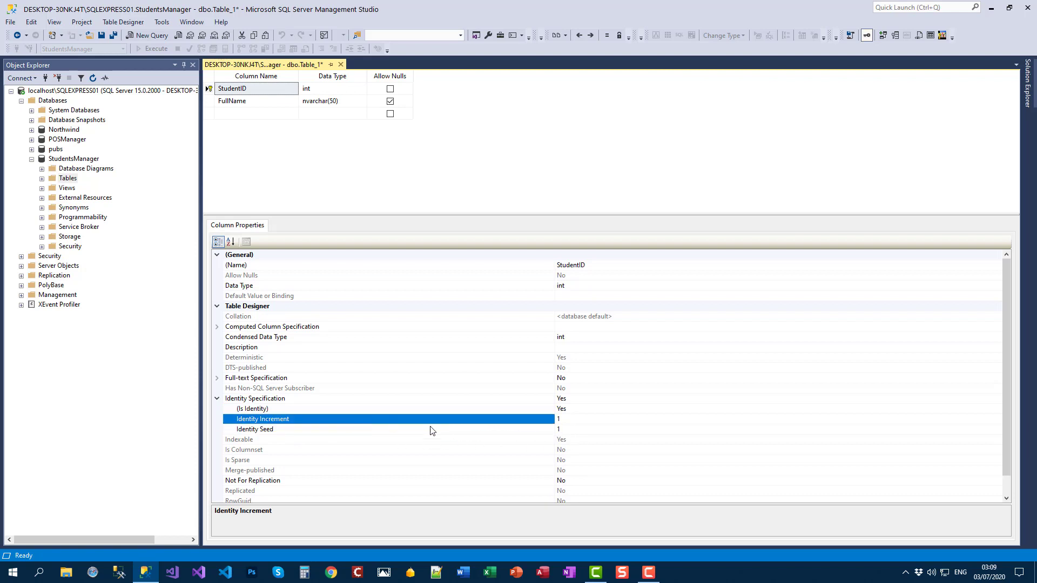
pyautogui.click(570, 431)
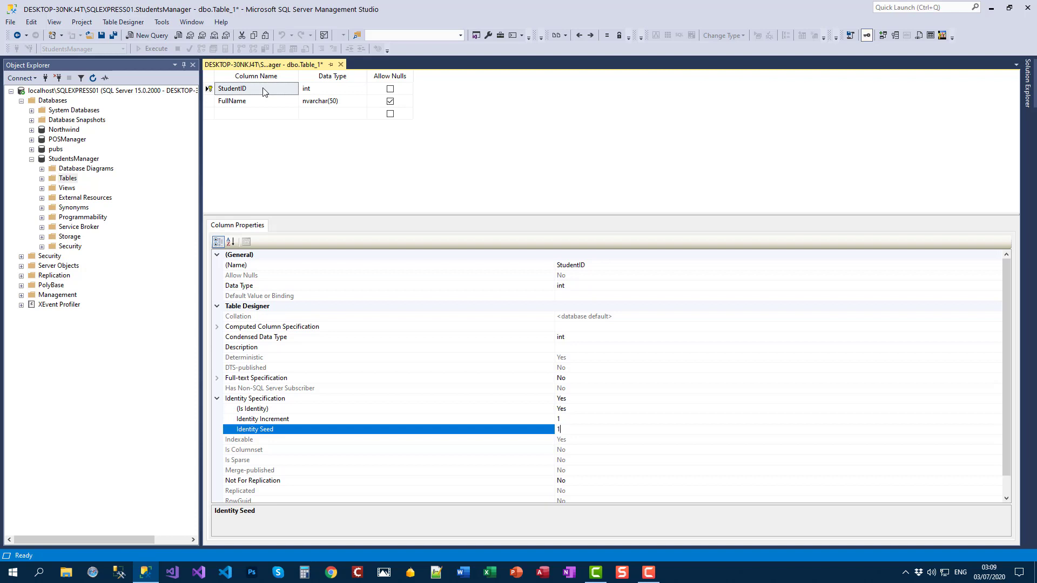
# Save the new table under the name Test1.
pyautogui.click(101, 36)
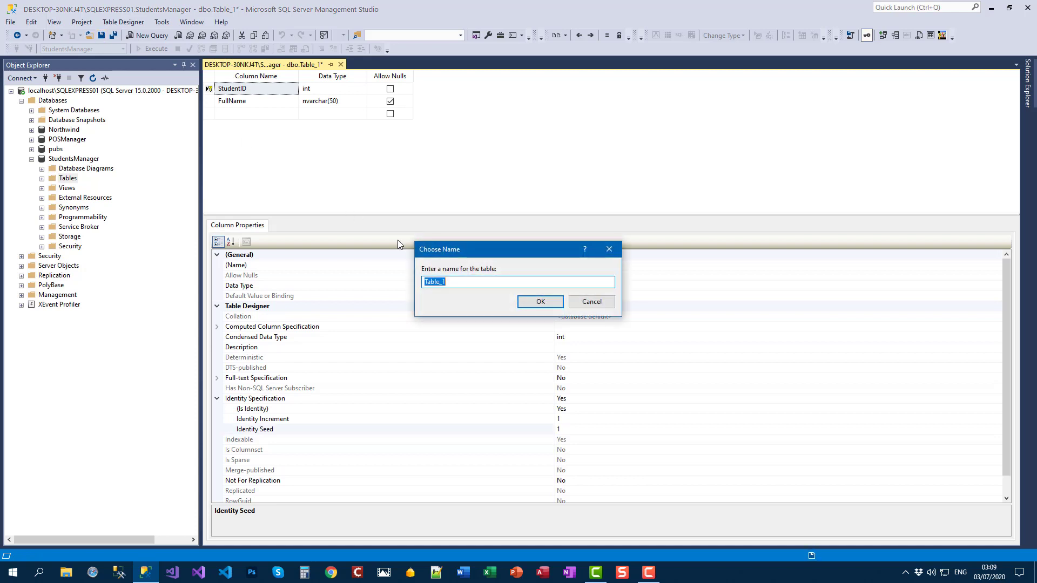
pyautogui.write('Test1')
pyautogui.click(537, 301)
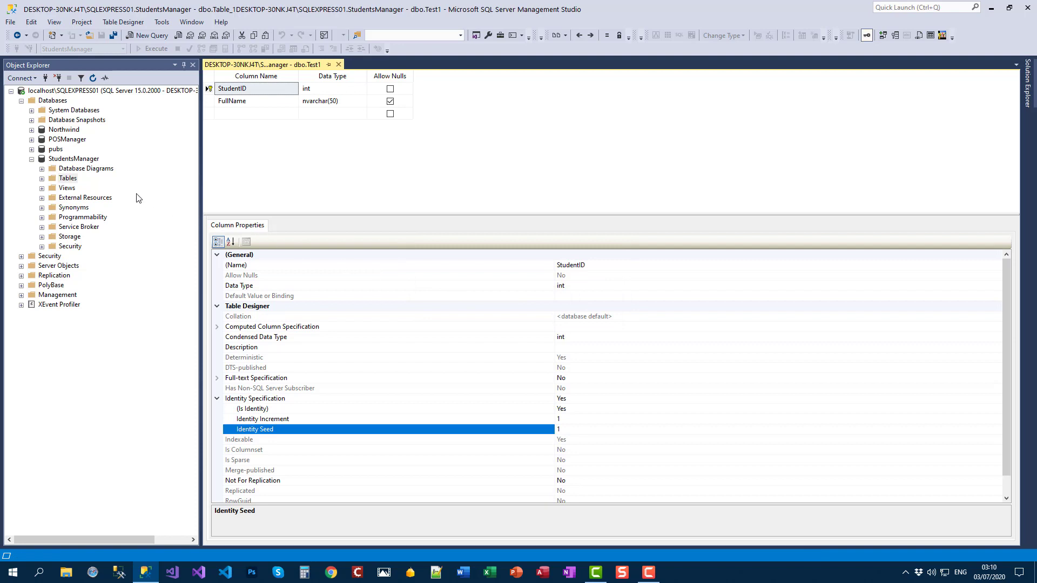
# Open the top 200 rows of the dbo.Test1 table in StudentsManager for editing.
pyautogui.click(43, 179)
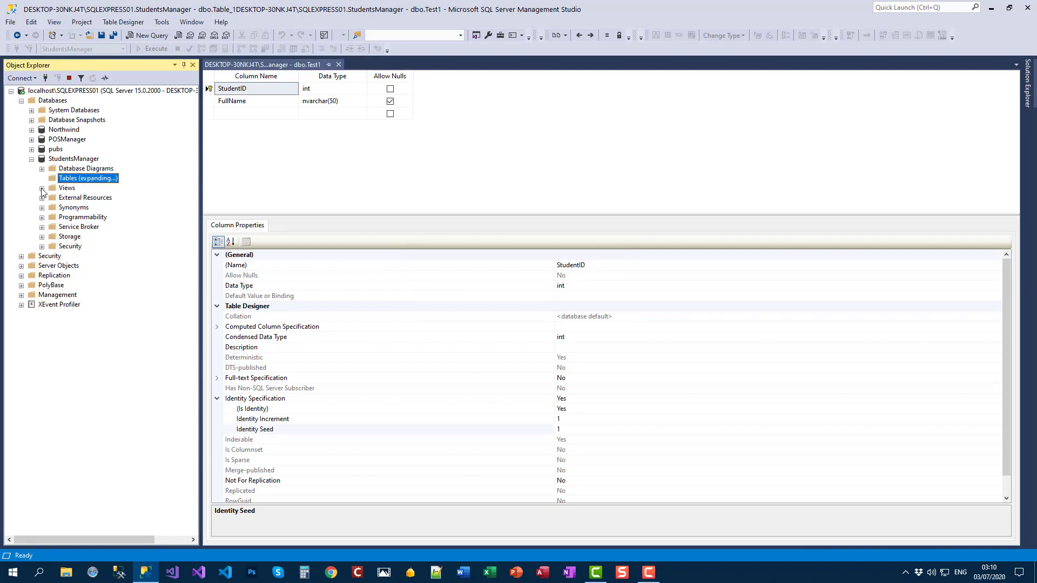
pyautogui.rightClick(87, 229)
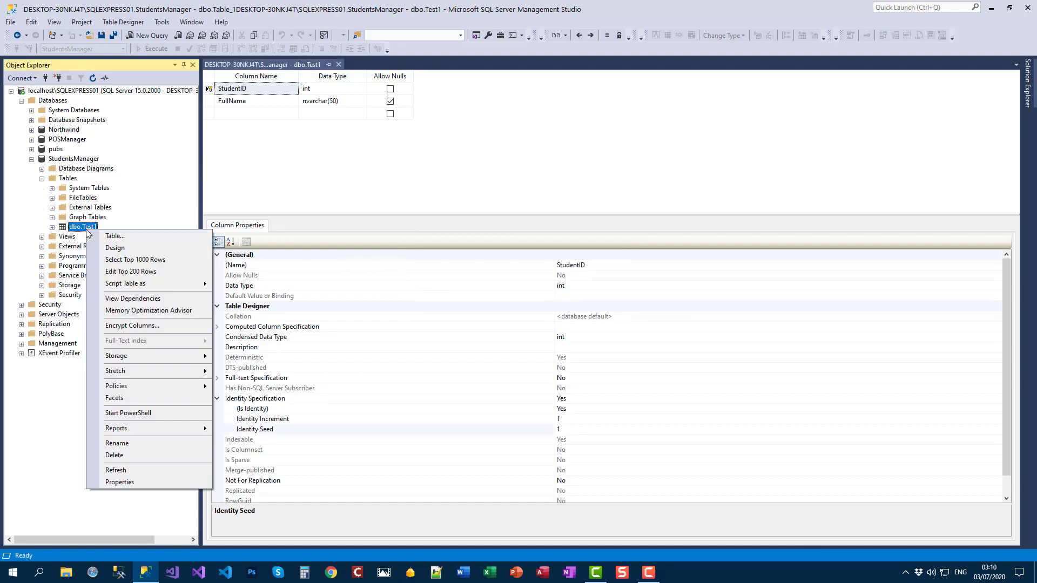
pyautogui.click(167, 271)
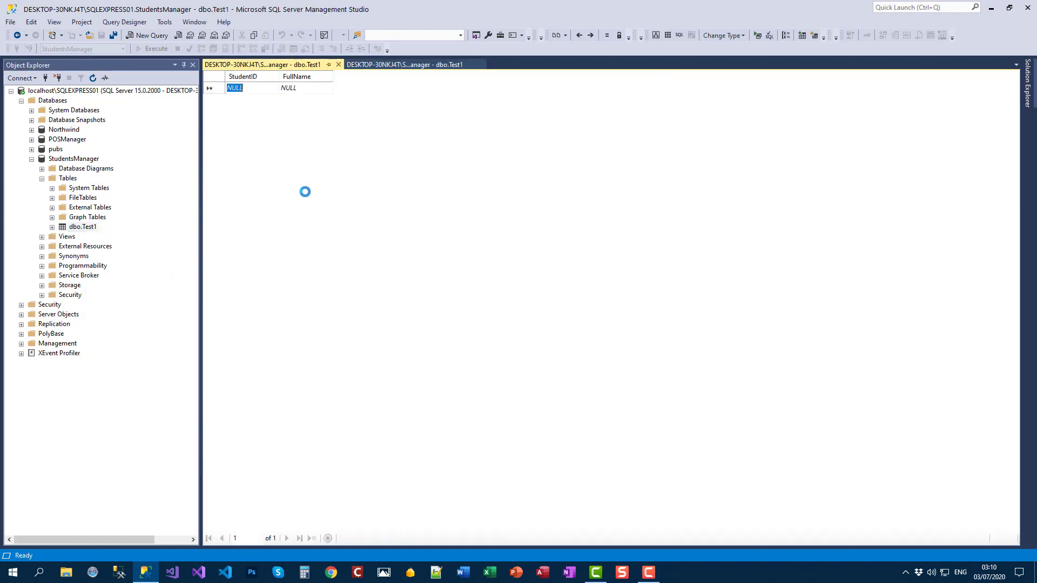
# Add three rows to dbo.Test1 with a student's first name in each FullName cell, and close the table's data and design windows.
pyautogui.click(312, 88)
pyautogui.write('John')
pyautogui.press('Tab')
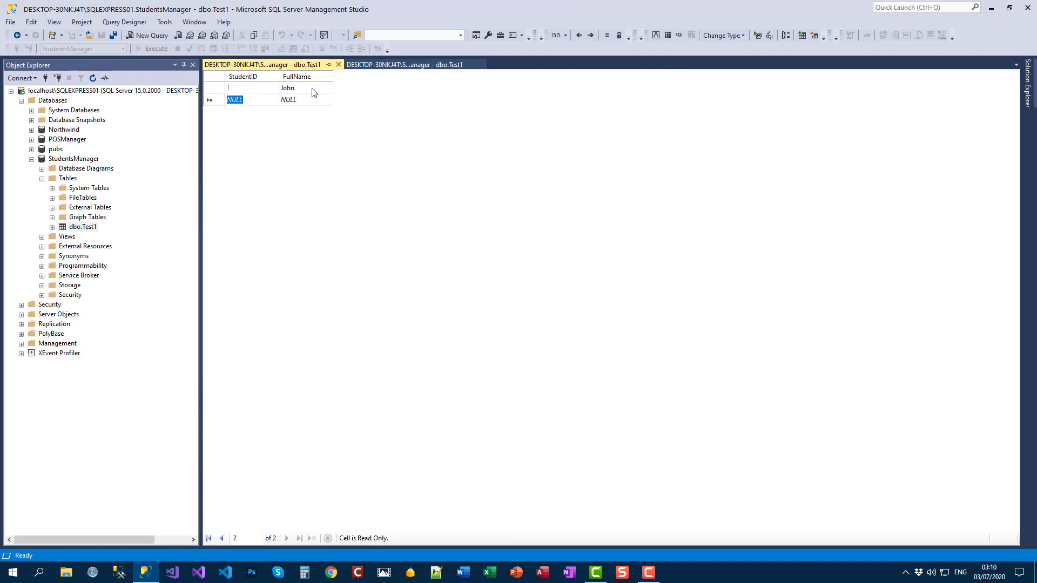
pyautogui.press('Tab')
pyautogui.write('M')
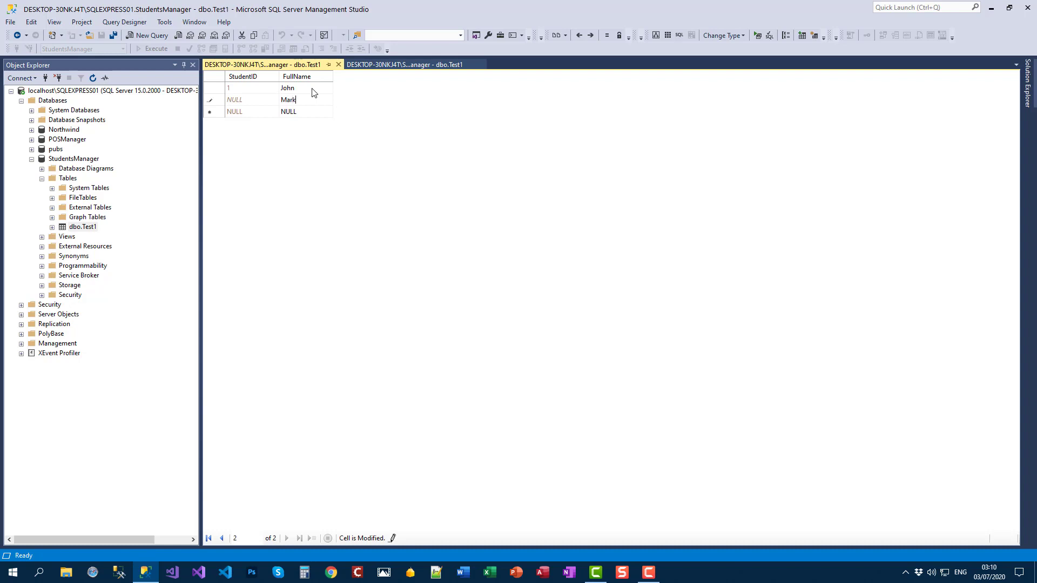
pyautogui.press('Tab')
pyautogui.press('Tab')
pyautogui.write('James')
pyautogui.press('Tab')
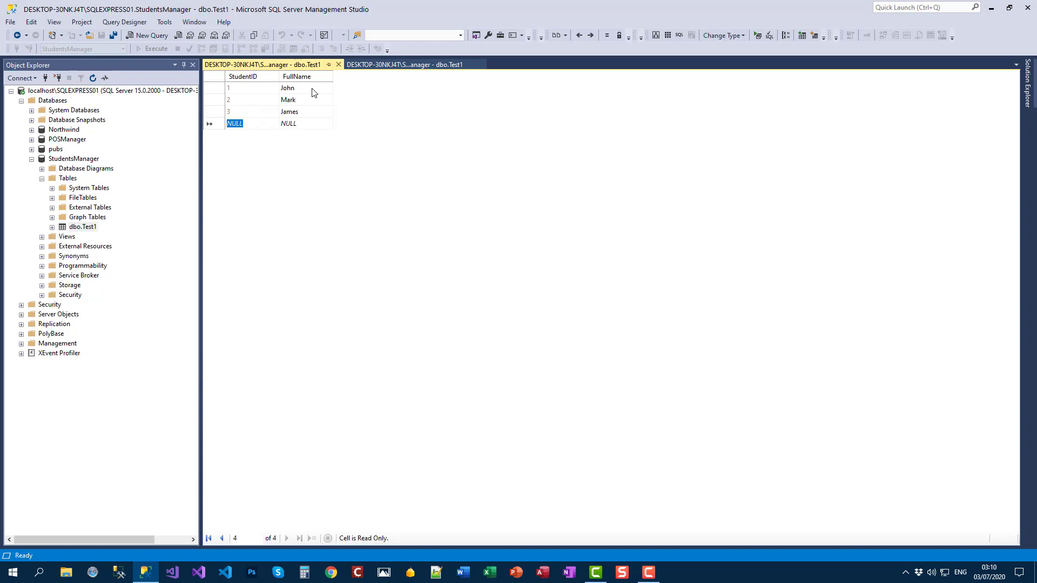
pyautogui.click(339, 64)
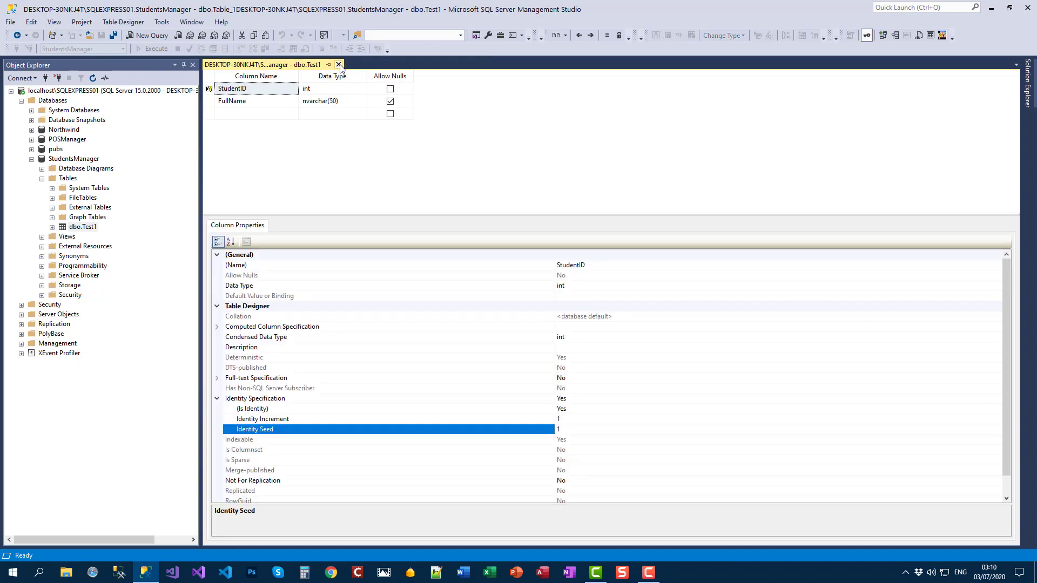
pyautogui.click(339, 64)
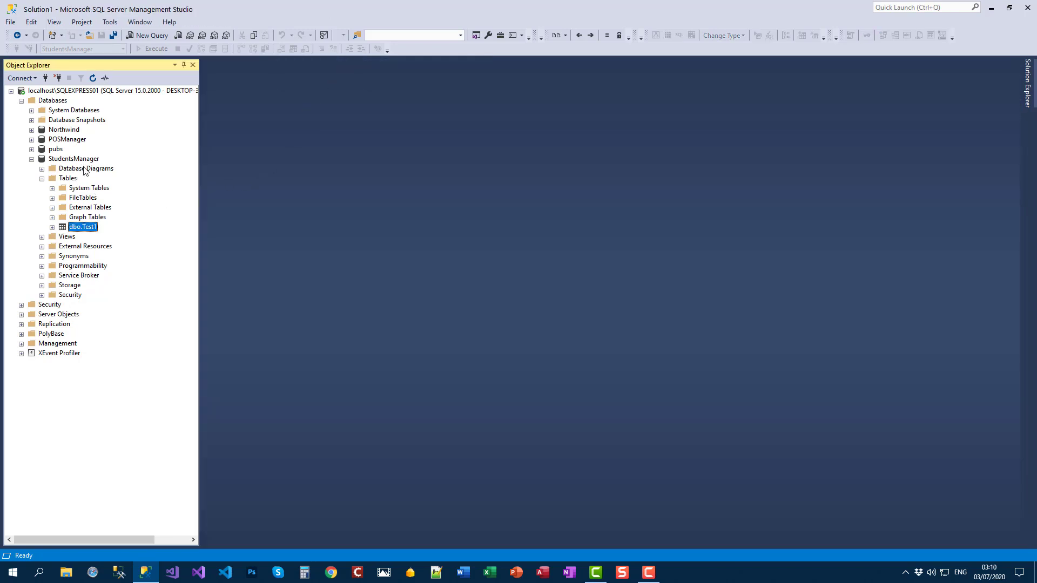
# Start a new table in StudentsManager with an int column named StudentId and make it the primary key.
pyautogui.rightClick(75, 181)
pyautogui.moveTo(129, 186)
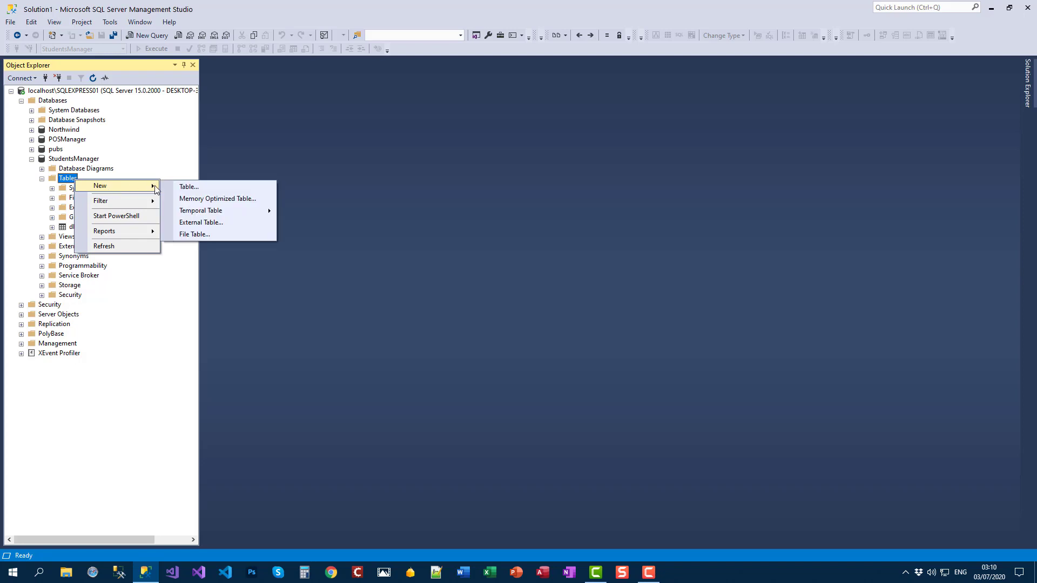
pyautogui.click(181, 188)
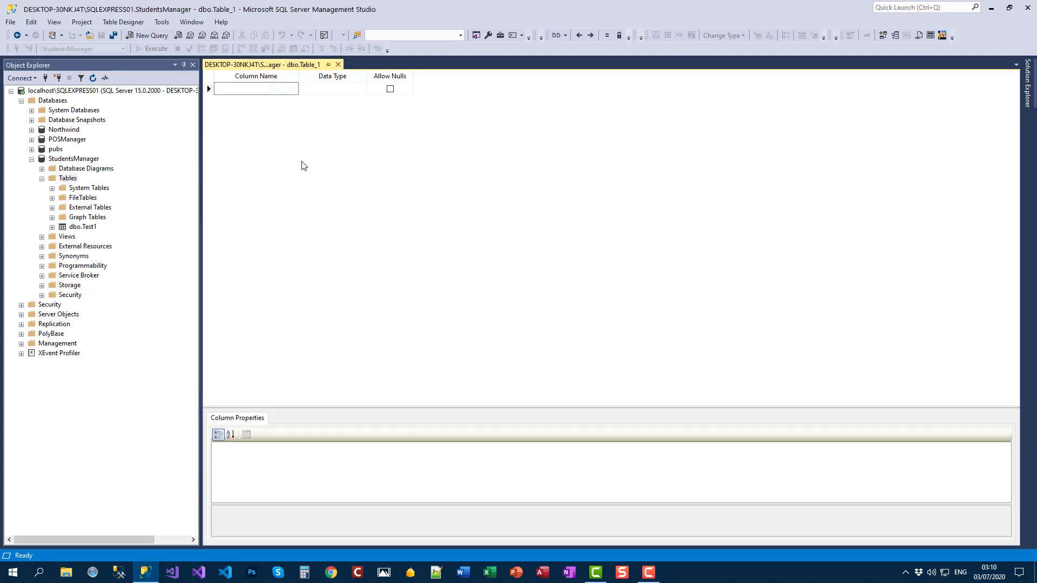
pyautogui.write('StudentId')
pyautogui.press('Tab')
pyautogui.write('int')
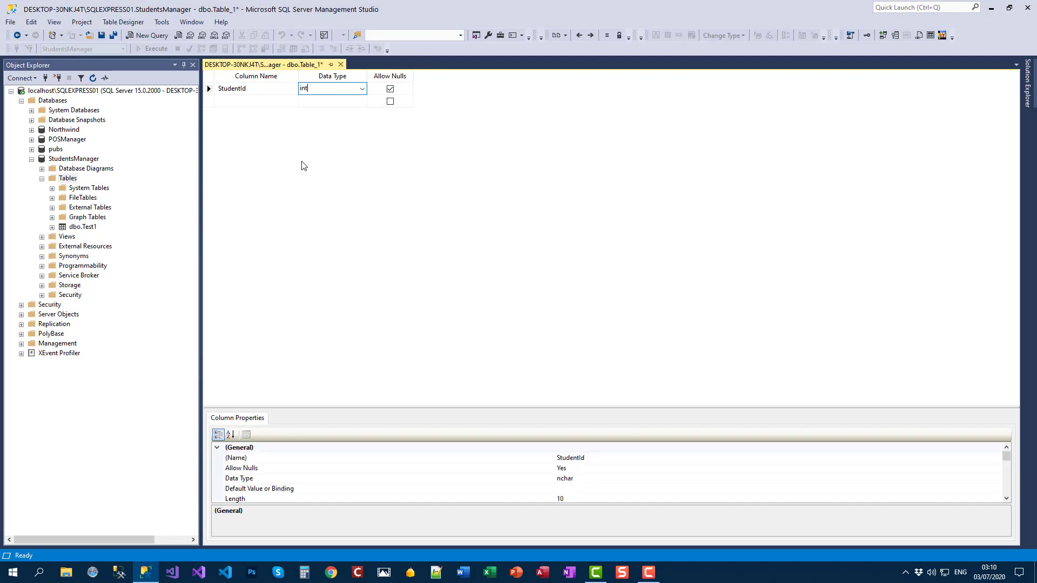
pyautogui.rightClick(209, 90)
pyautogui.click(217, 96)
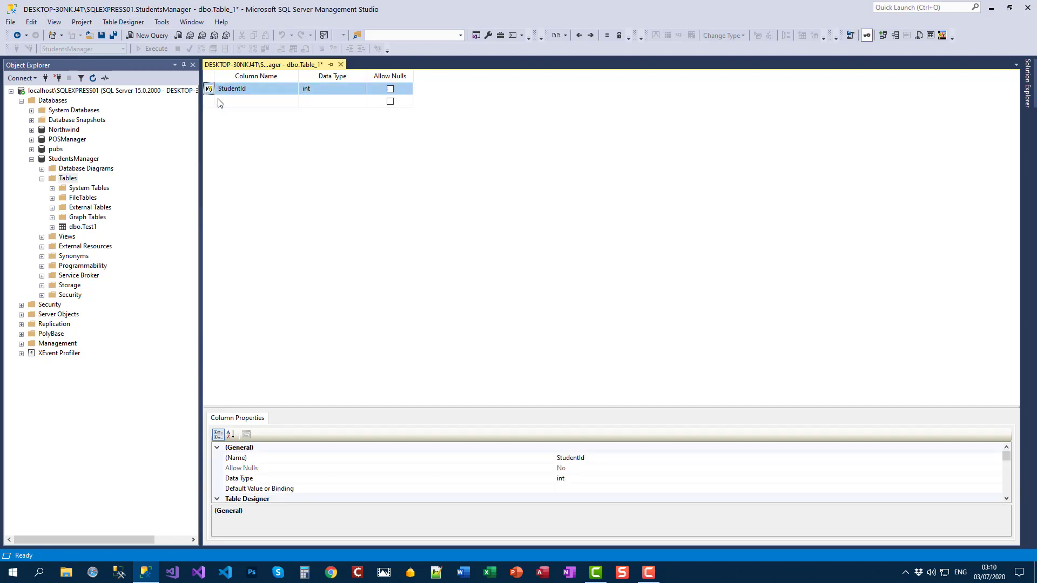
# Add a FullName column of type nvarchar(50) below StudentId.
pyautogui.click(220, 103)
pyautogui.write('Full')
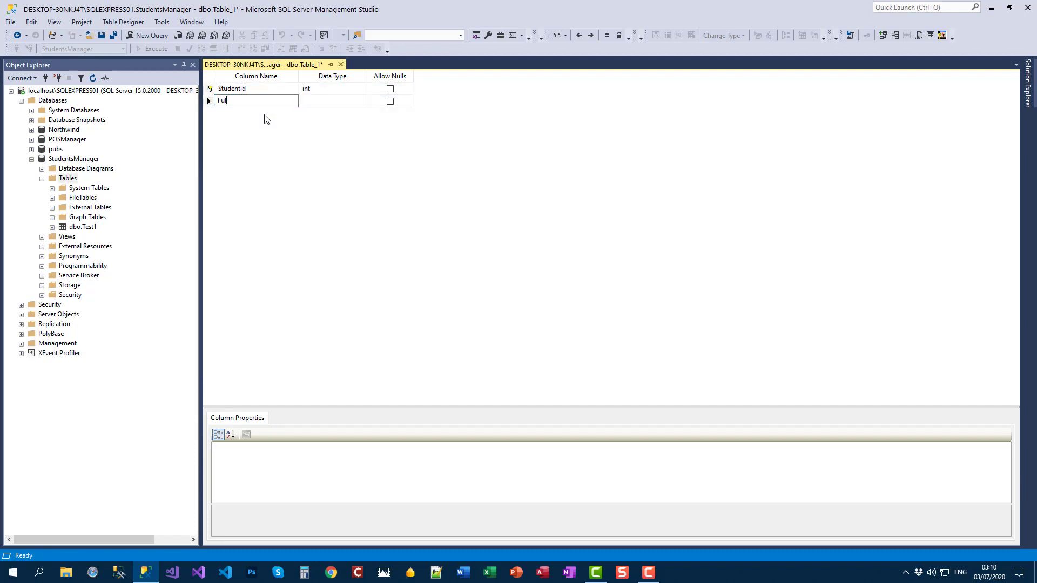
pyautogui.write('Name')
pyautogui.press('Tab')
pyautogui.write('nv')
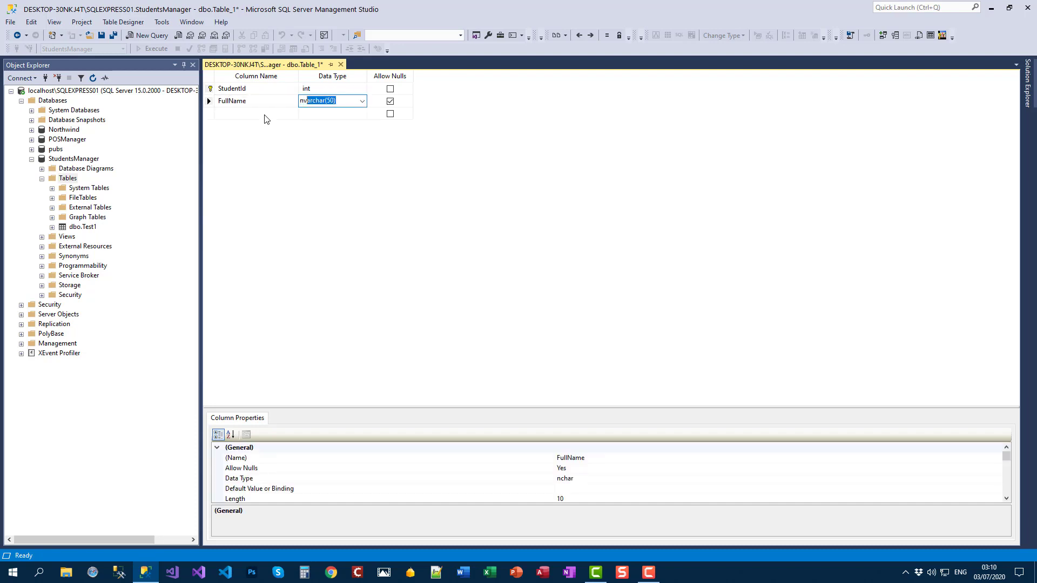
# Enlarge the column properties area and set Is Identity to Yes for the StudentId column.
pyautogui.click(269, 88)
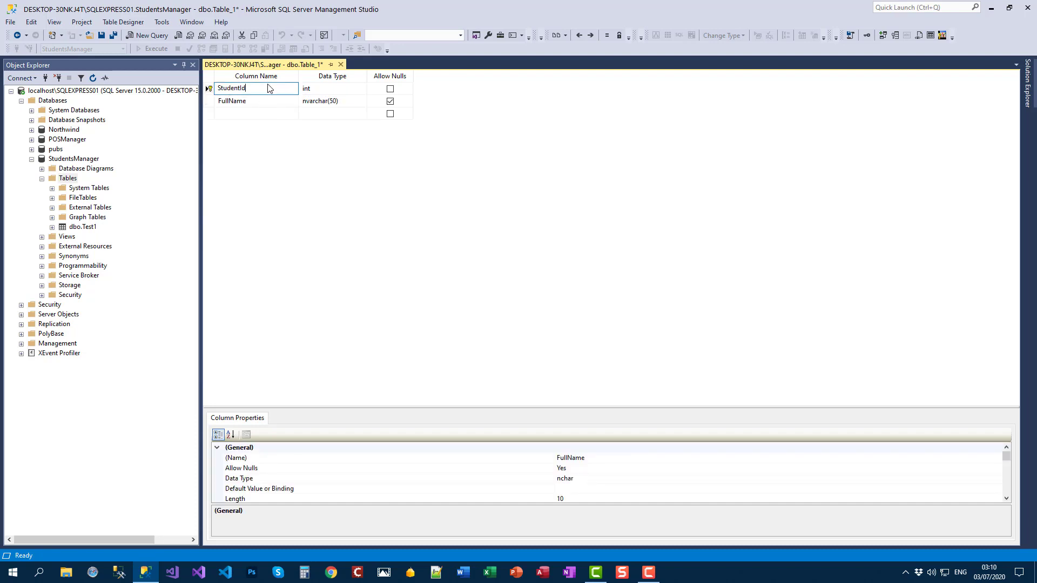
pyautogui.moveTo(320, 407); pyautogui.dragTo(349, 173)
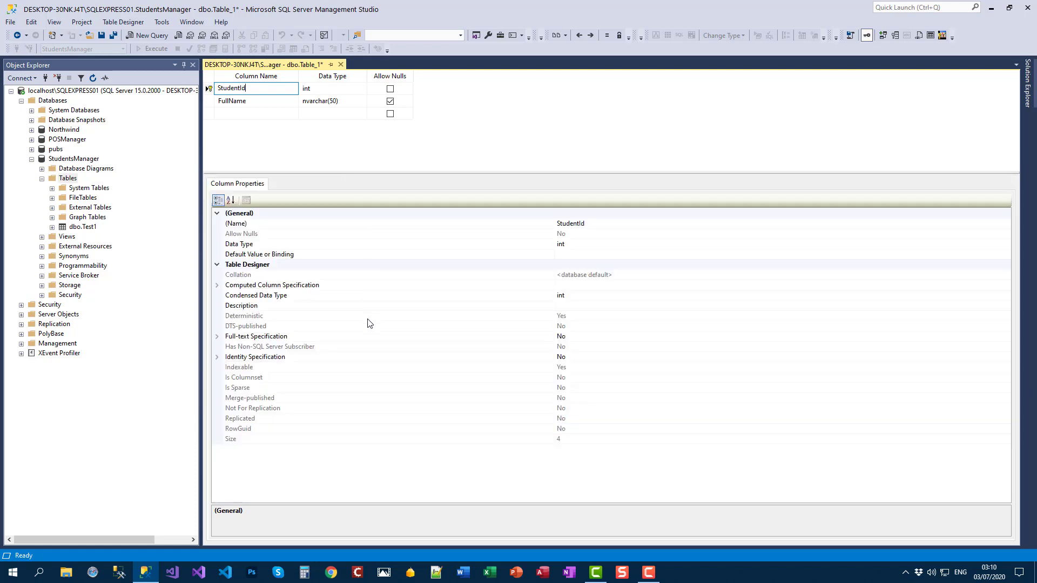
pyautogui.click(217, 357)
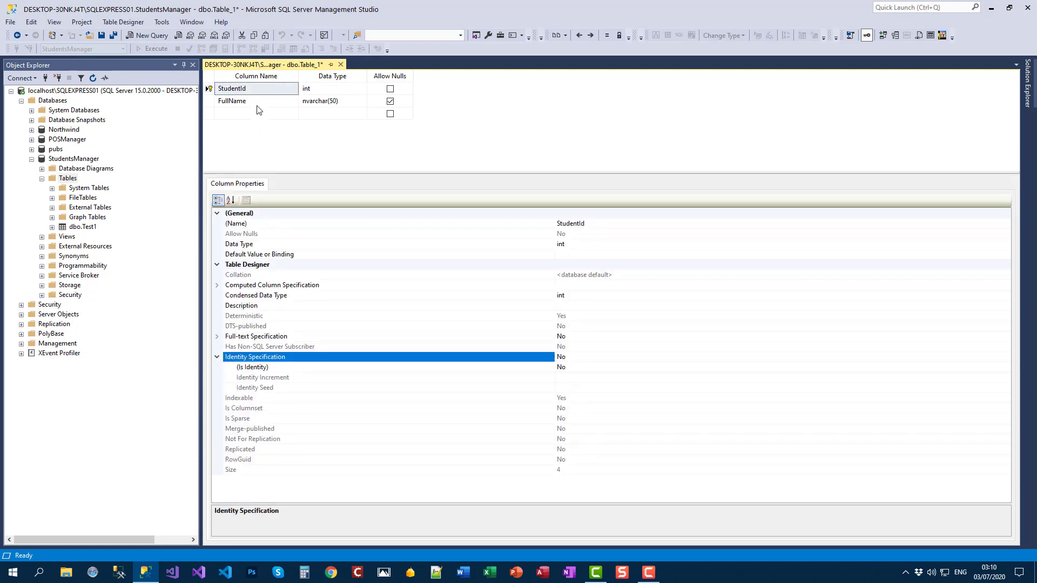
pyautogui.click(258, 89)
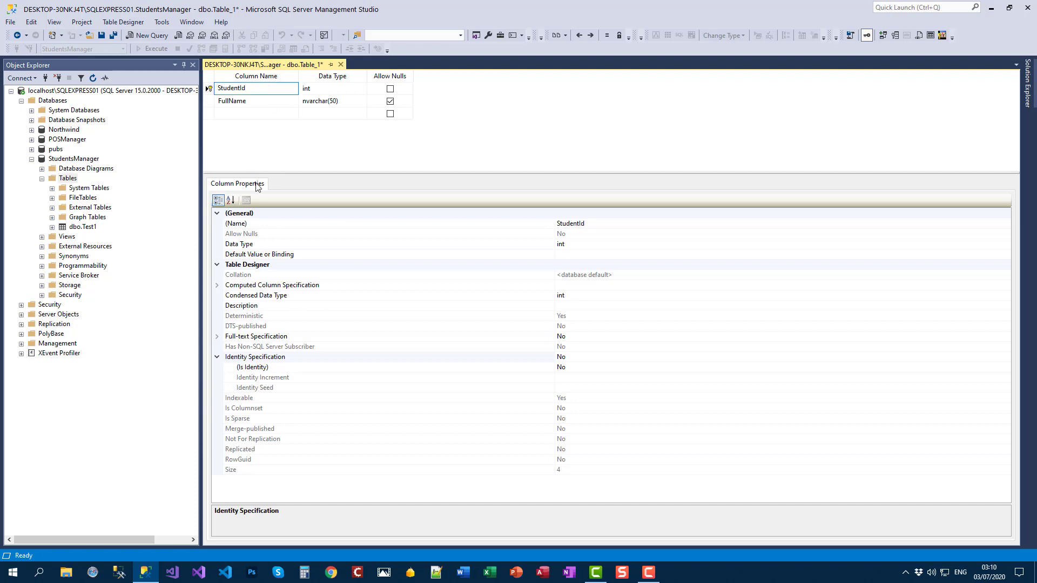
pyautogui.click(301, 368)
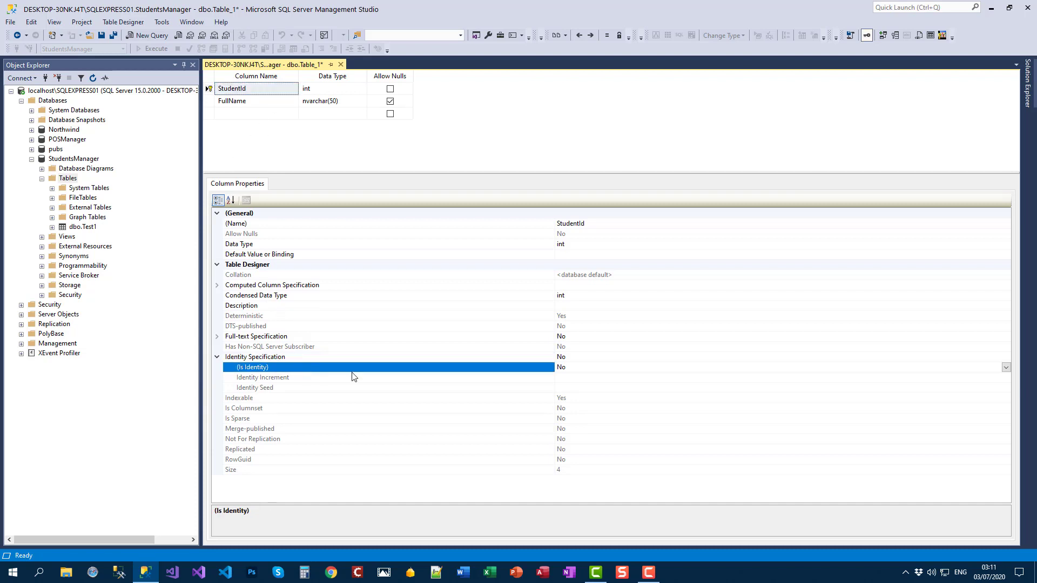
pyautogui.doubleClick(575, 370)
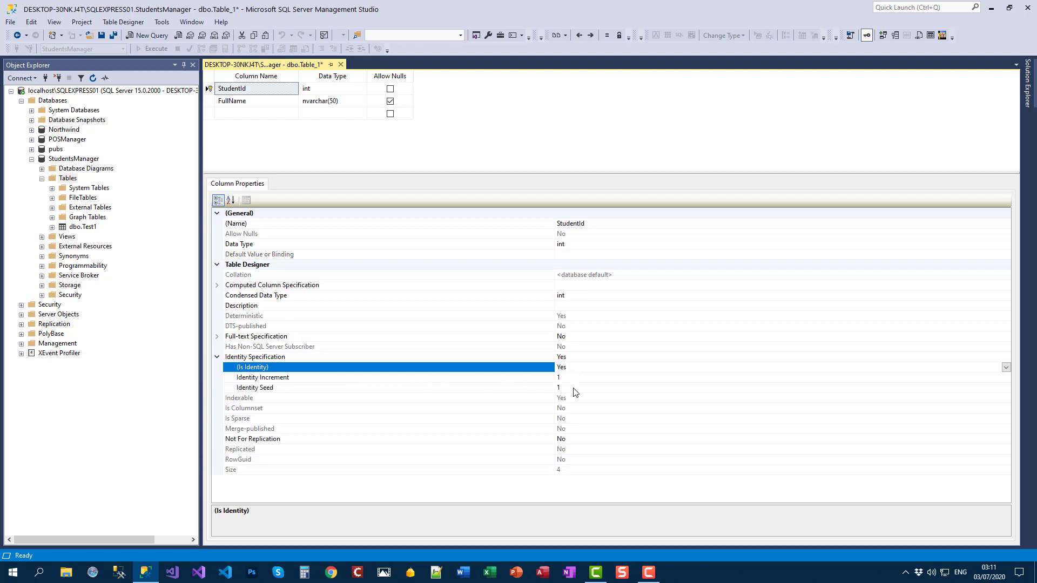
# Set the Identity Seed of the StudentId column to 100.
pyautogui.click(574, 388)
pyautogui.write('00')
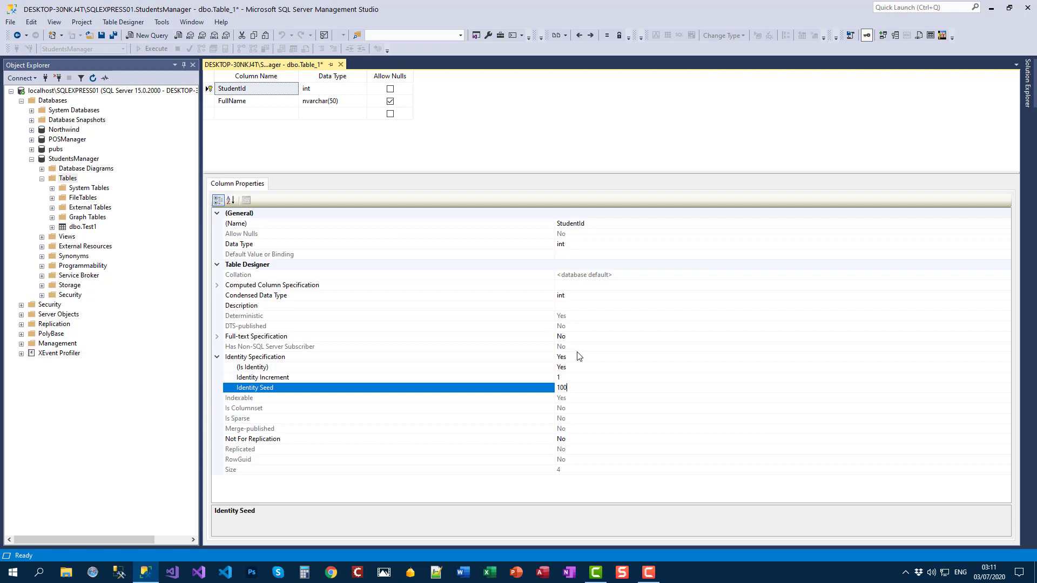
pyautogui.click(580, 378)
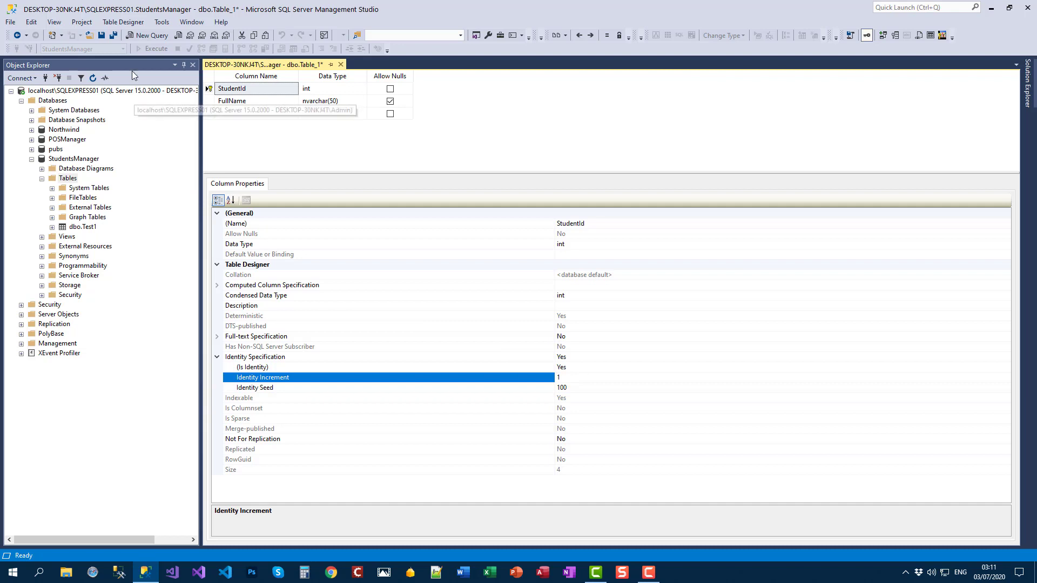
# Save the new table under the name Test2.
pyautogui.click(101, 35)
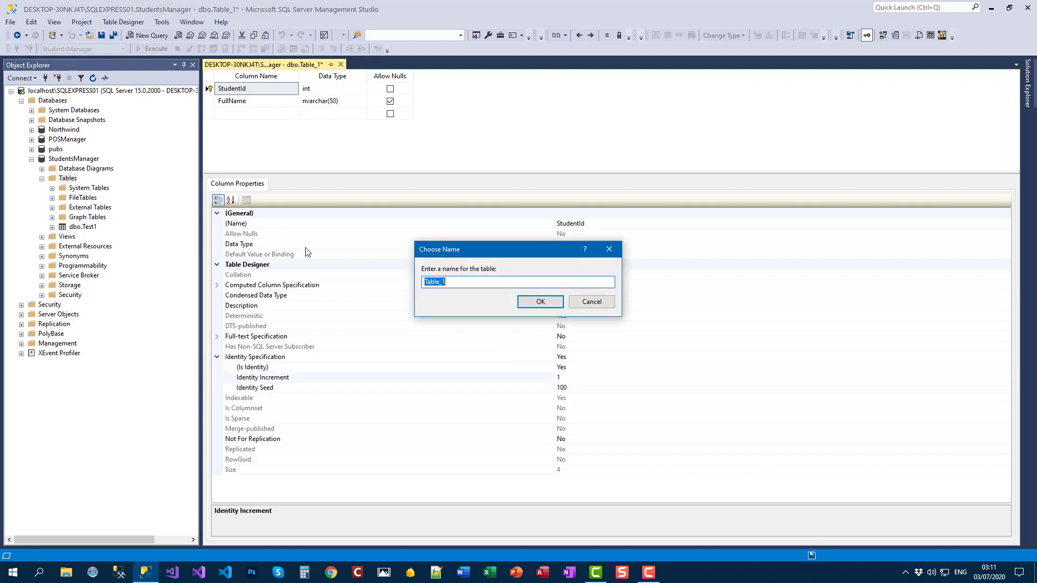
pyautogui.write('Test2')
pyautogui.click(556, 306)
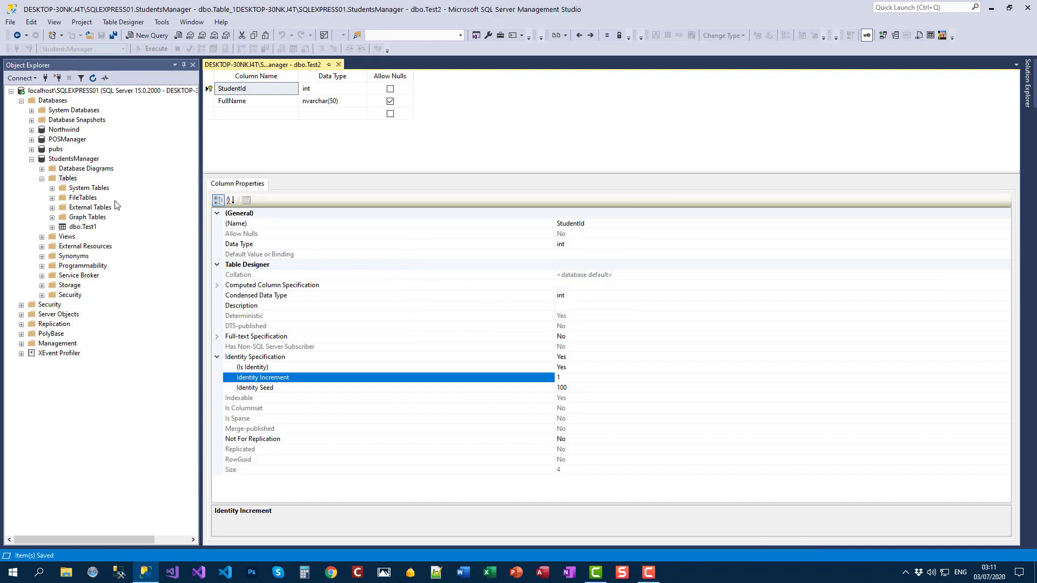
# Refresh the StudentsManager tables and open the top 200 rows of dbo.Test2 for editing.
pyautogui.click(68, 178)
pyautogui.click(93, 78)
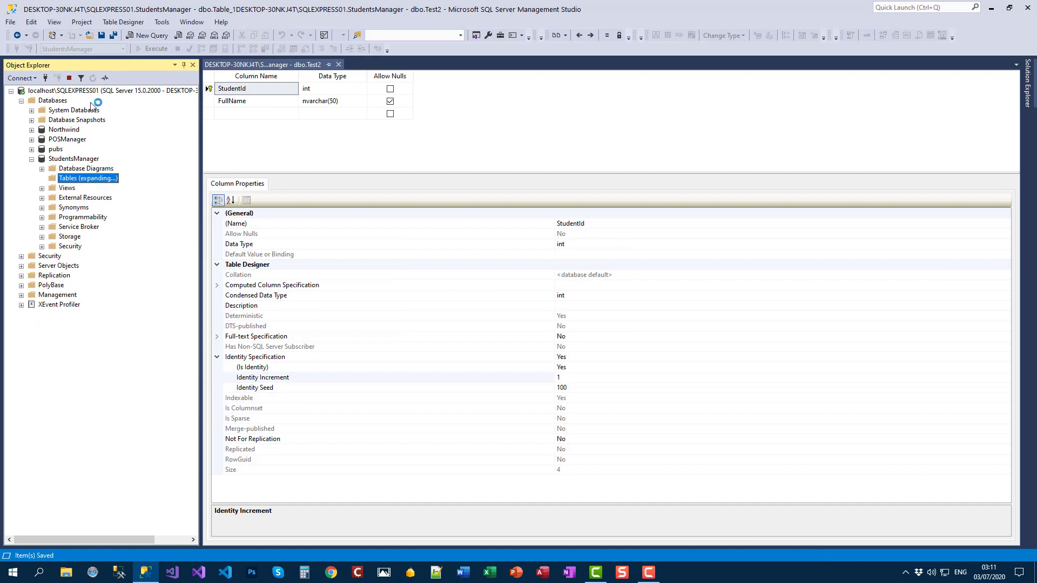
pyautogui.rightClick(78, 238)
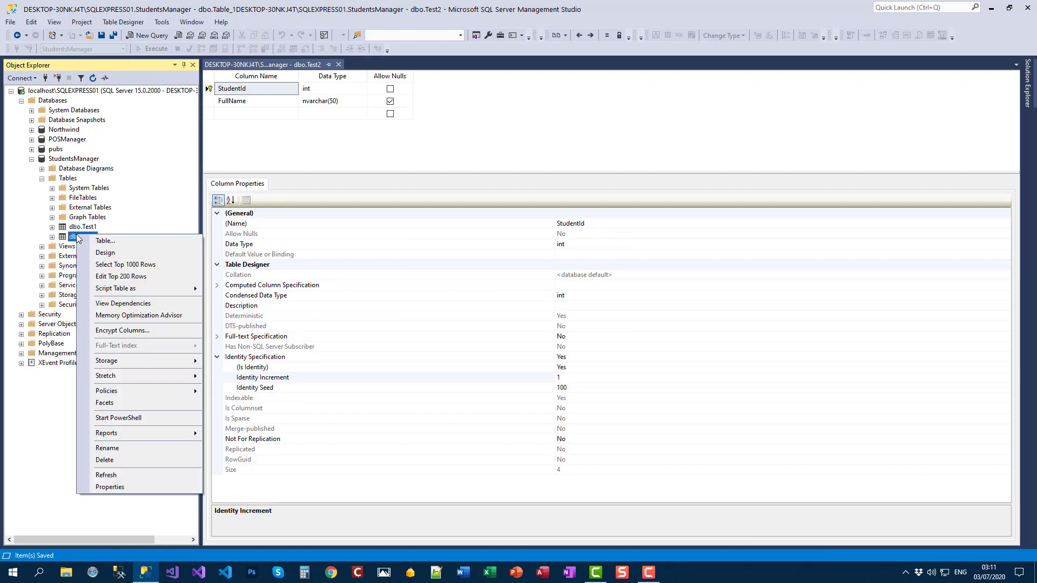
pyautogui.click(129, 278)
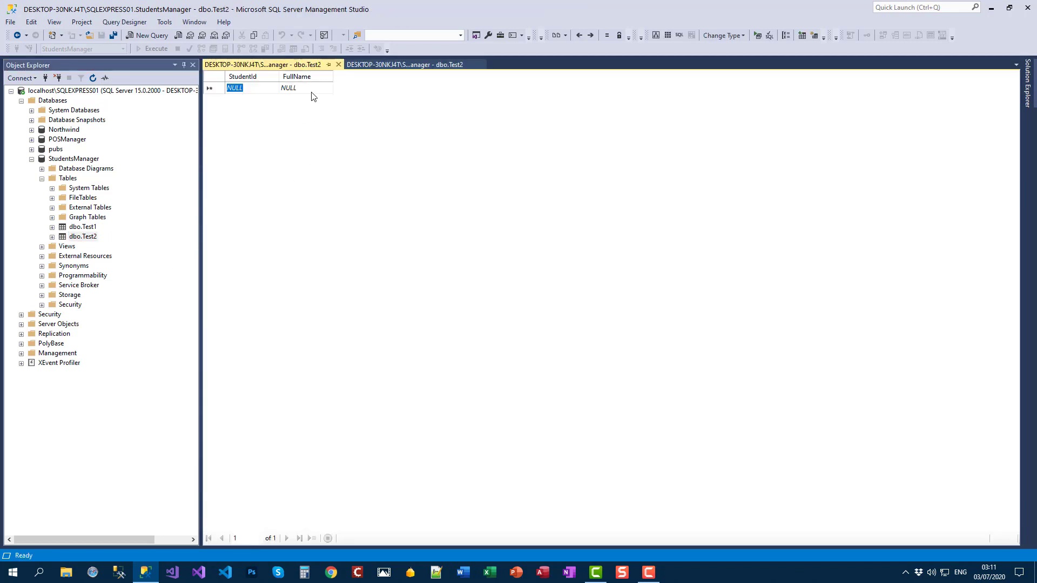
# Add three rows to dbo.Test2 with a student's first name in each FullName cell, and close the table's data and design windows.
pyautogui.click(312, 91)
pyautogui.write('John')
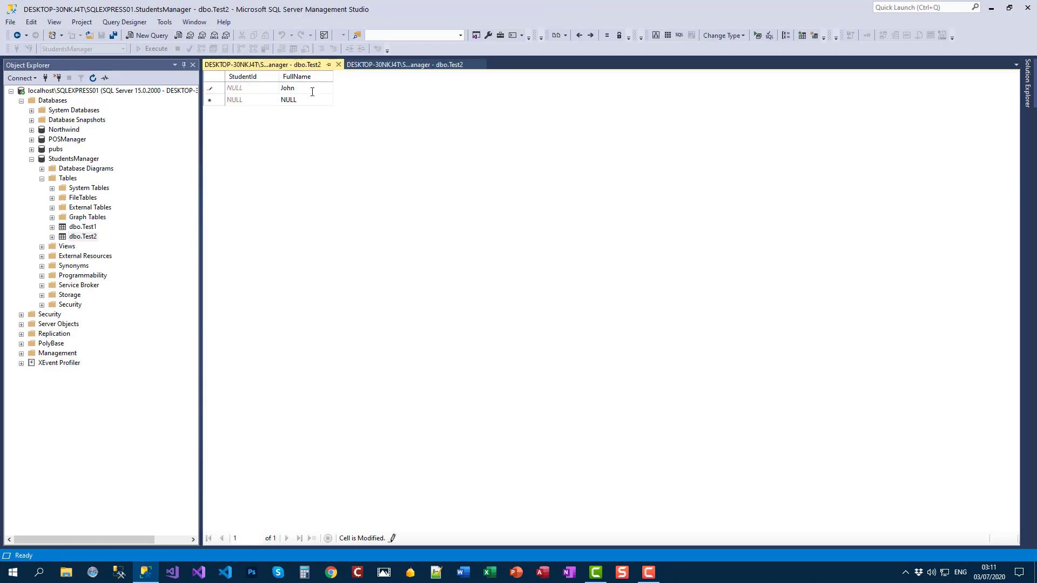
pyautogui.press('Return')
pyautogui.press('Tab')
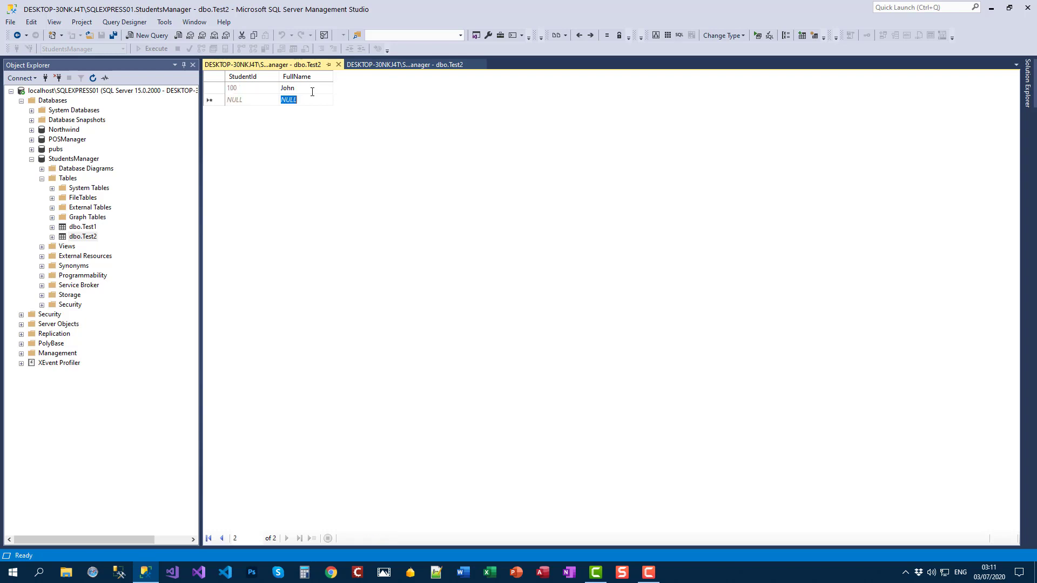
pyautogui.write('Mark')
pyautogui.press('Return')
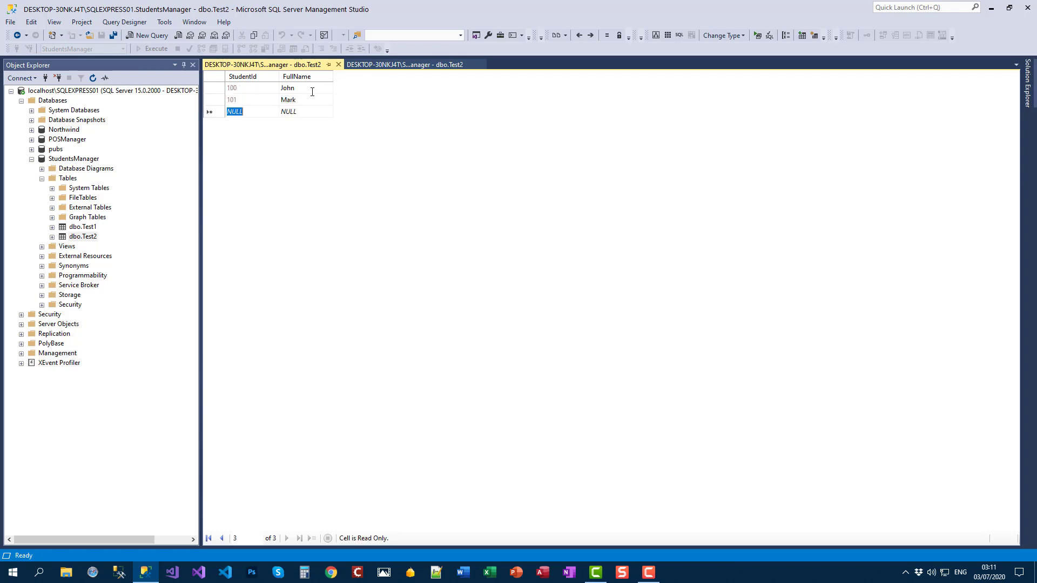
pyautogui.press('Tab')
pyautogui.write('Ja')
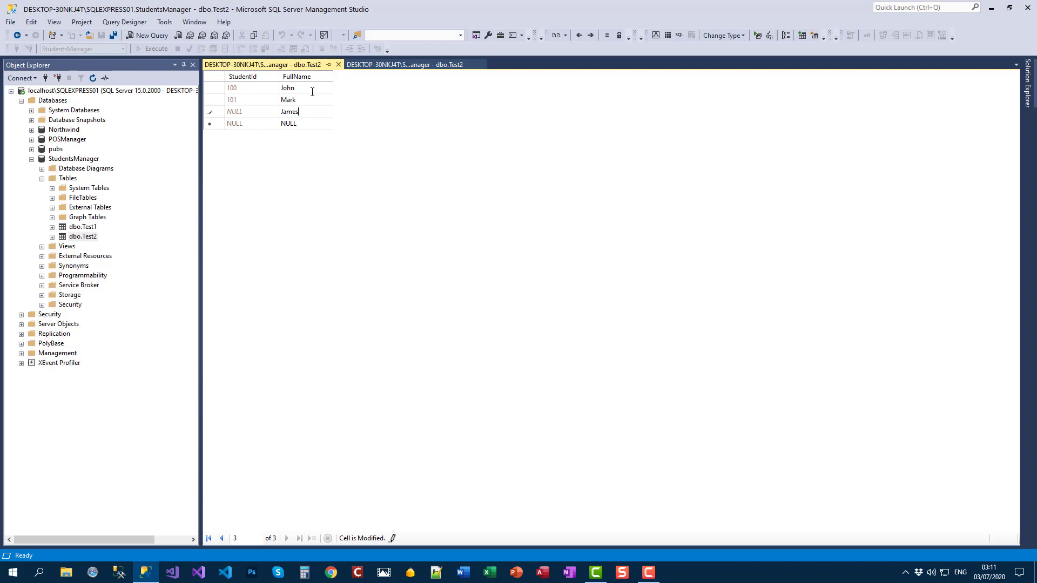
pyautogui.press('Return')
pyautogui.click(339, 65)
pyautogui.click(338, 64)
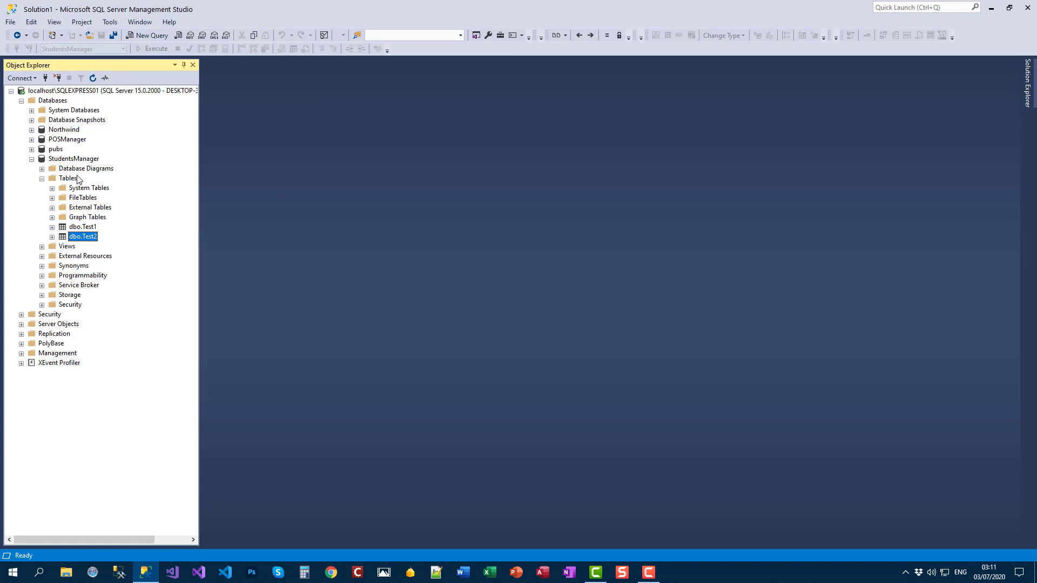
# Start another new table in StudentsManager with an int column named StudentId.
pyautogui.rightClick(77, 176)
pyautogui.moveTo(95, 181)
pyautogui.click(200, 187)
pyautogui.write('St')
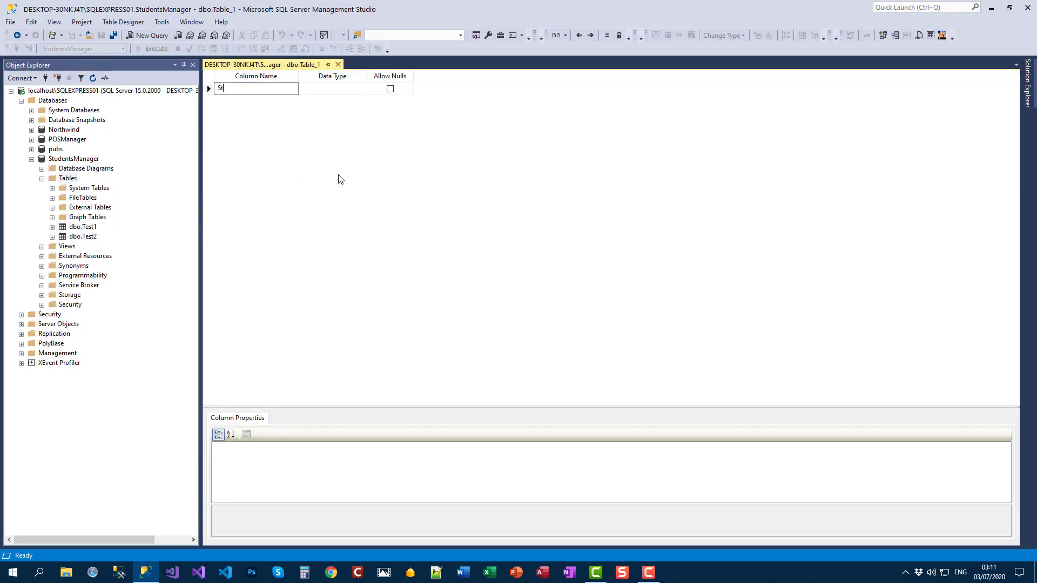
pyautogui.write('udentId')
pyautogui.press('Tab')
pyautogui.write('int')
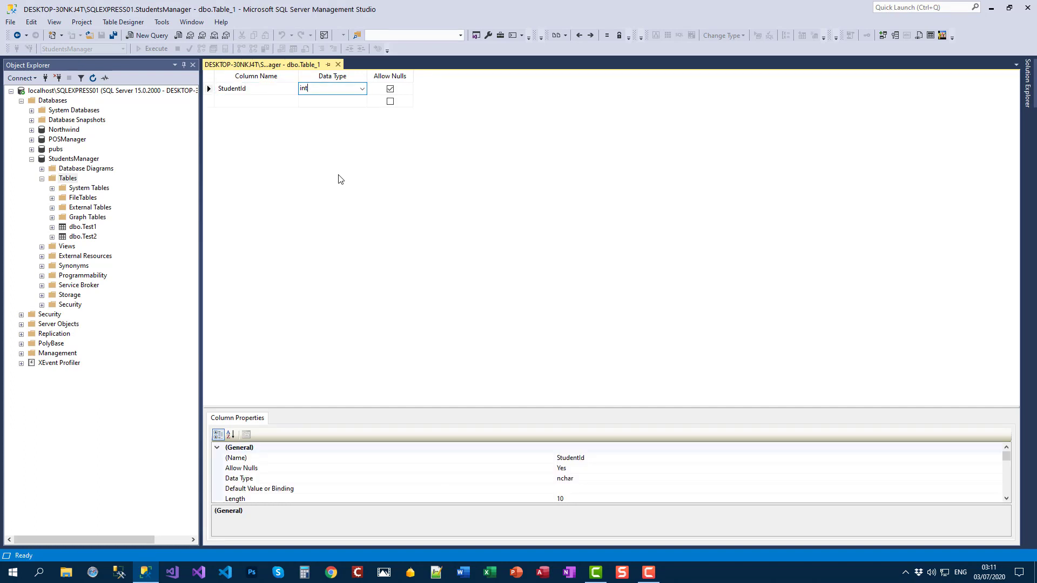
pyautogui.press('Tab')
pyautogui.press('Tab')
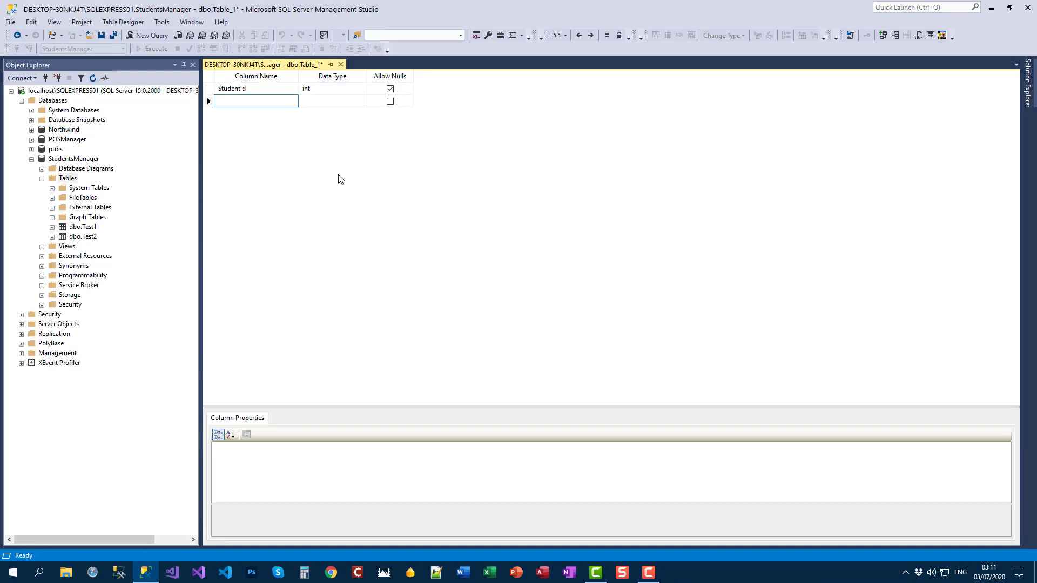
# Add a FullName column of type nvarchar(50) and make StudentId the primary key.
pyautogui.write('FullName')
pyautogui.press('Tab')
pyautogui.write('nva')
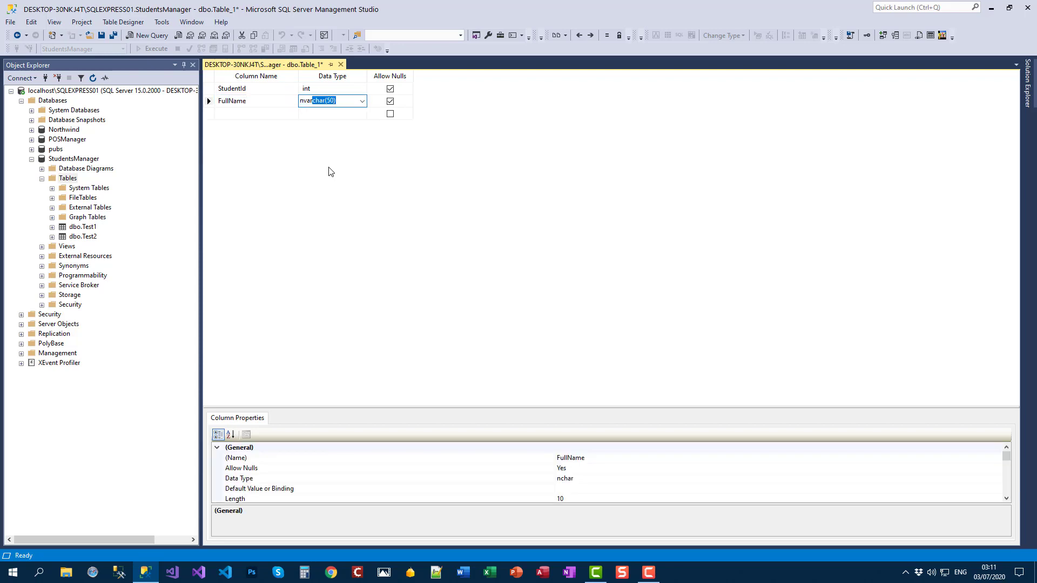
pyautogui.rightClick(211, 89)
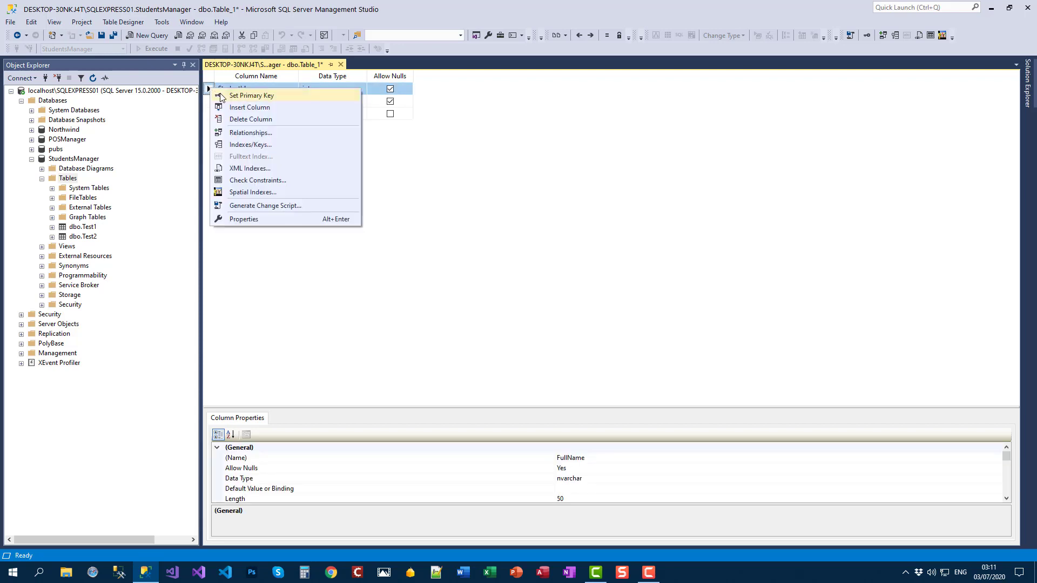
pyautogui.click(221, 96)
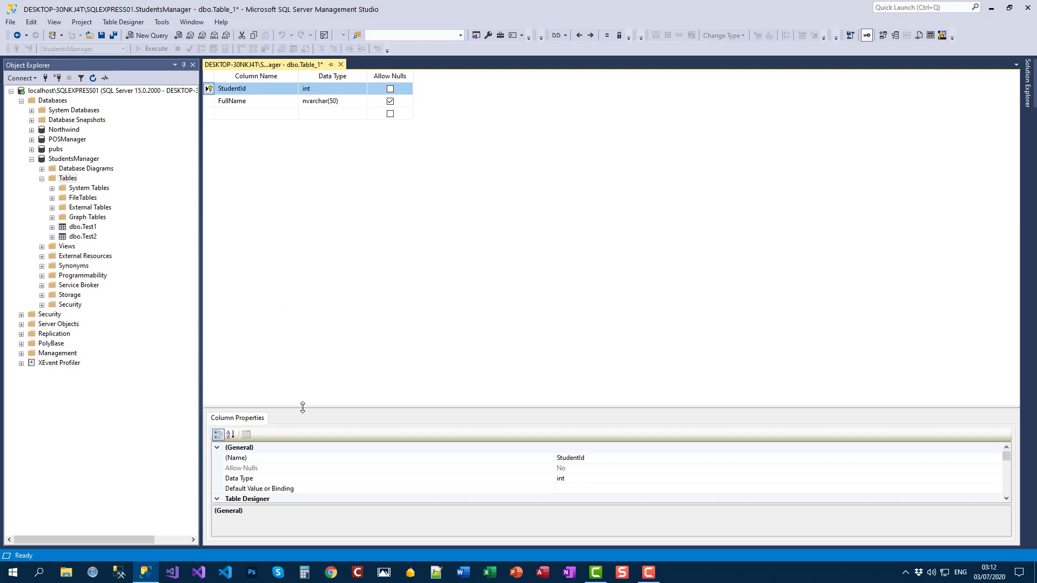
# Make StudentId an identity column with an identity seed of 100 and an identity increment of 5.
pyautogui.moveTo(302, 408); pyautogui.dragTo(320, 229)
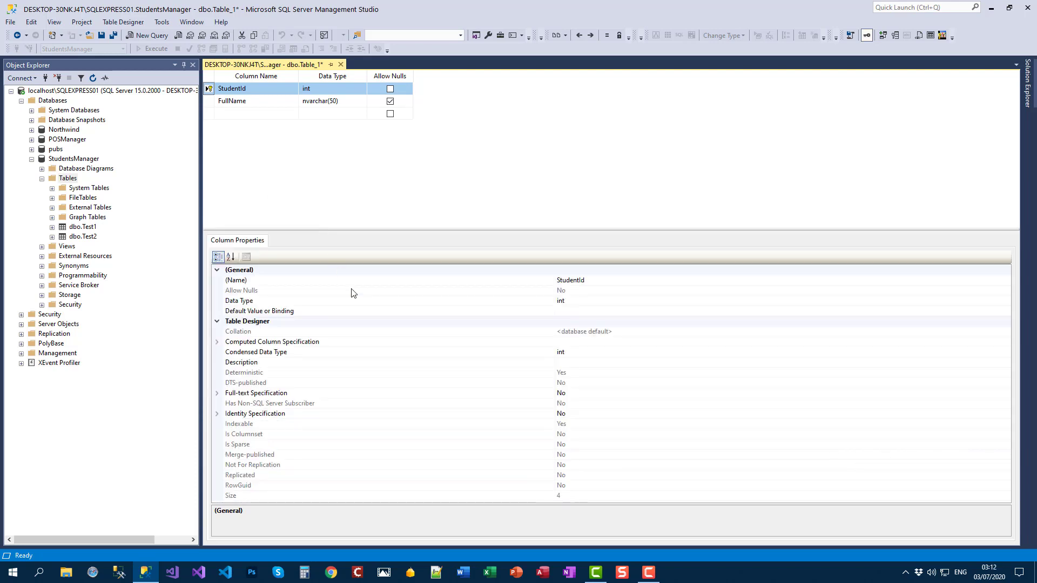
pyautogui.click(218, 414)
pyautogui.click(264, 426)
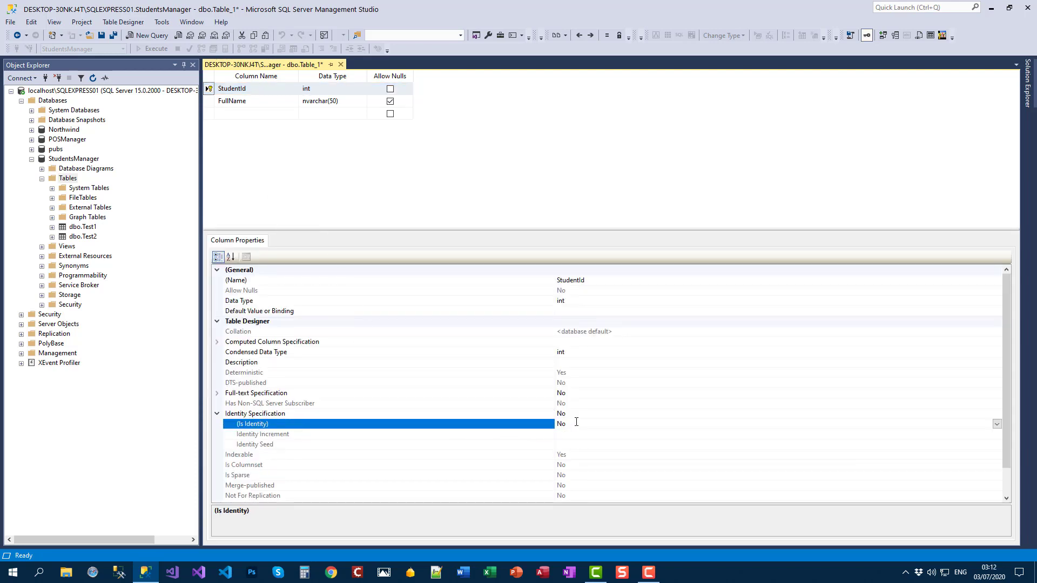
pyautogui.doubleClick(576, 422)
pyautogui.click(563, 447)
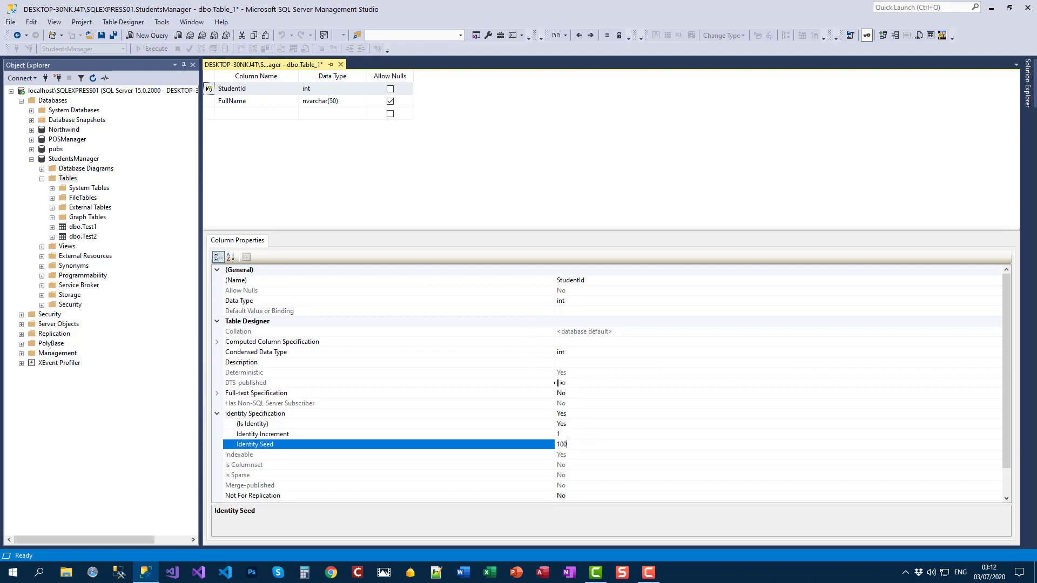
pyautogui.click(581, 436)
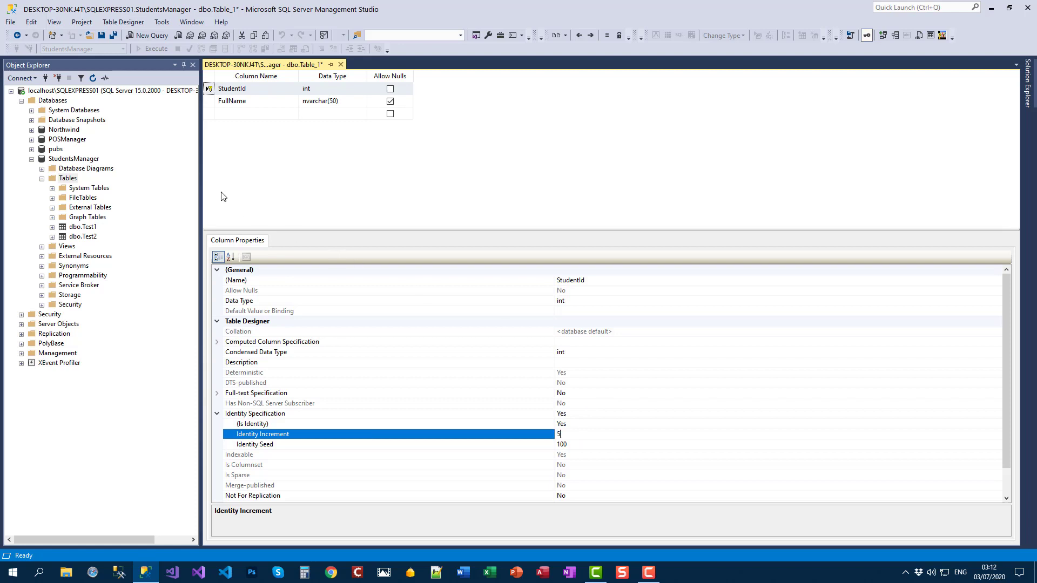
pyautogui.write('5')
# Save the new table under the name Test3.
pyautogui.click(114, 36)
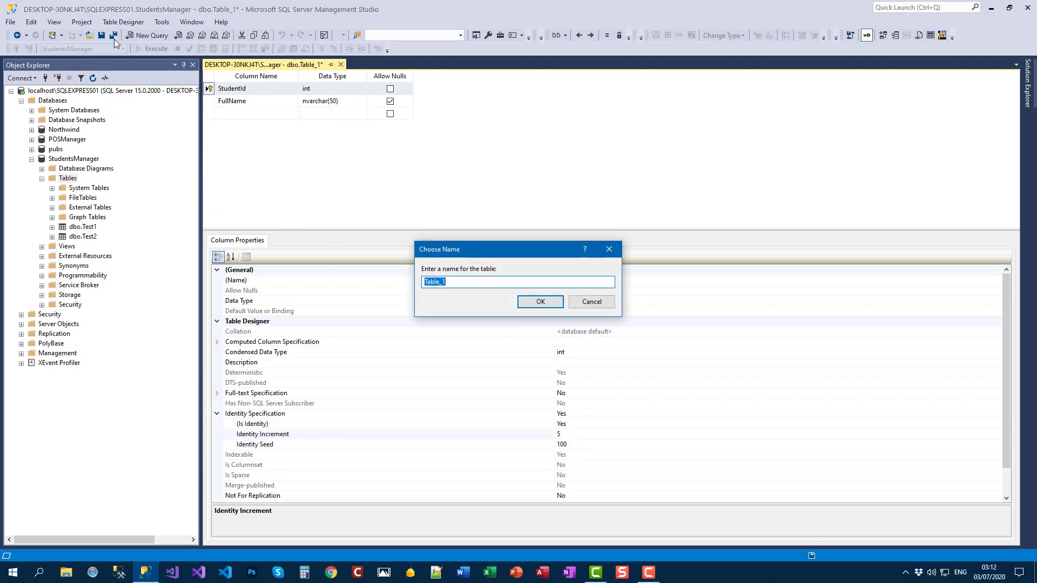
pyautogui.write('Test3')
pyautogui.click(524, 303)
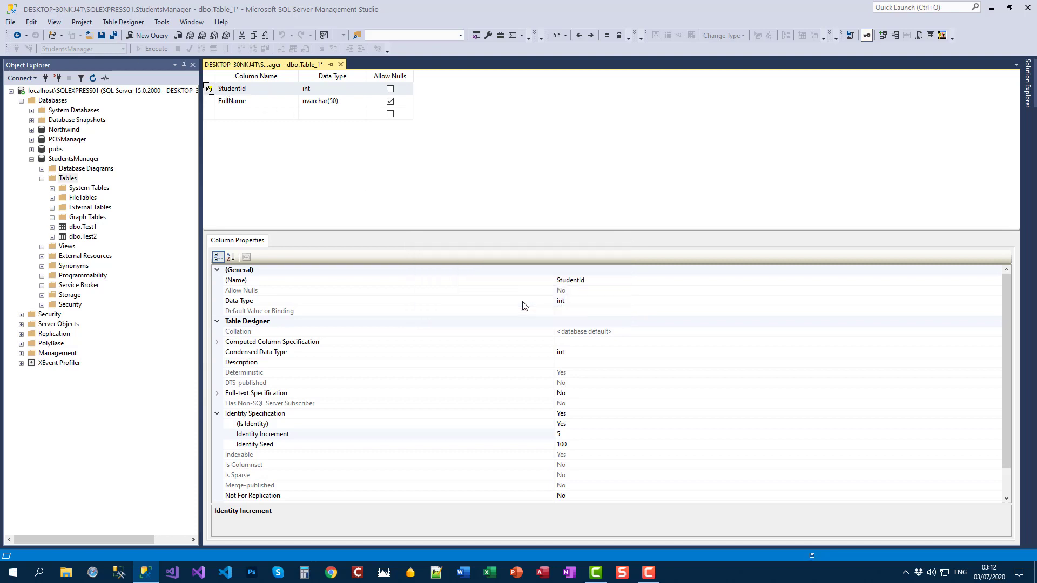
# Refresh the StudentsManager tables and open the top 200 rows of dbo.Test3 for editing.
pyautogui.click(72, 179)
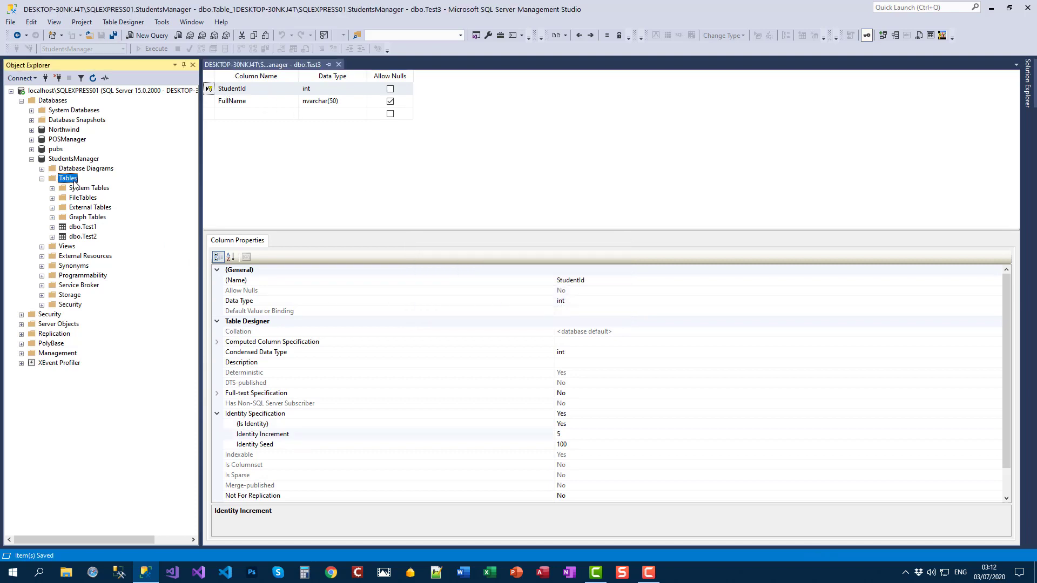
pyautogui.click(92, 78)
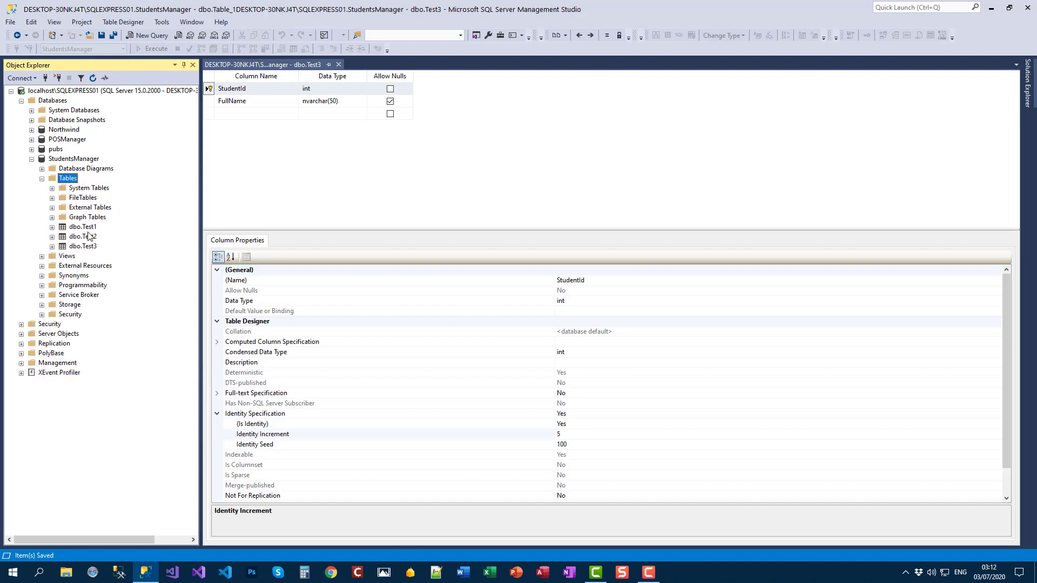
pyautogui.rightClick(83, 247)
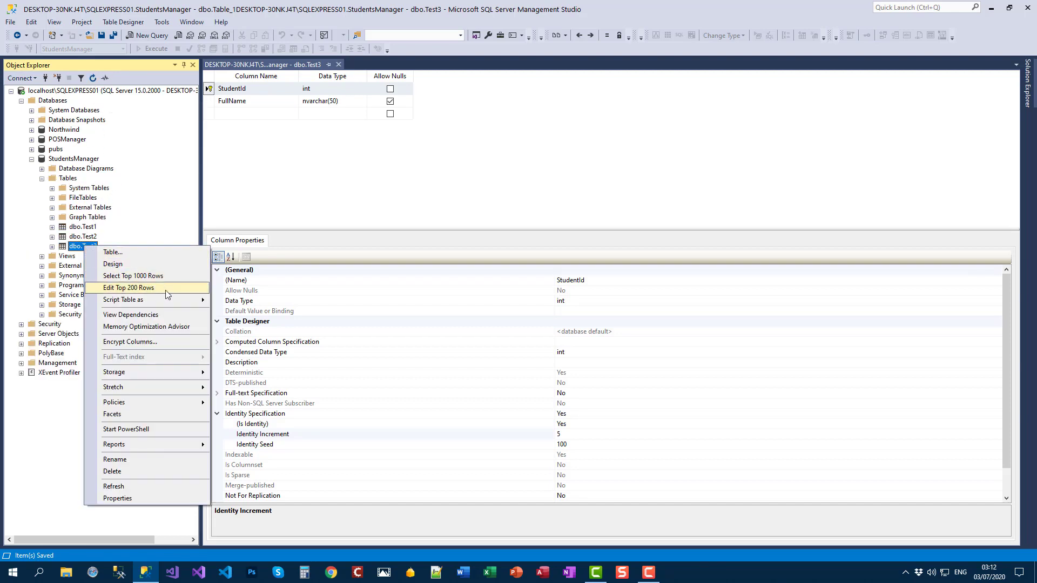
pyautogui.click(165, 288)
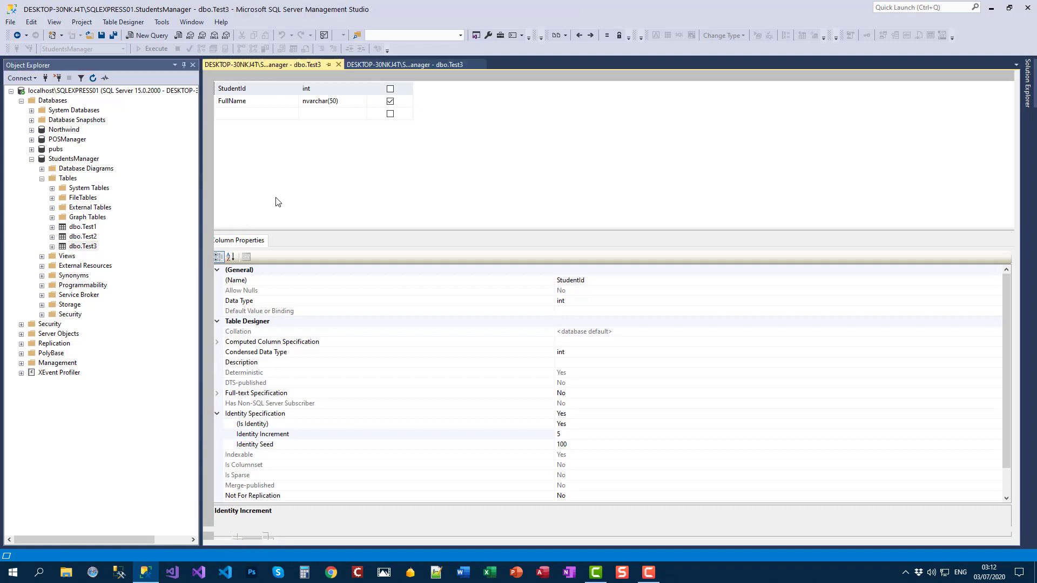
# Add three rows to dbo.Test3 with a student's first name in each FullName cell.
pyautogui.click(298, 90)
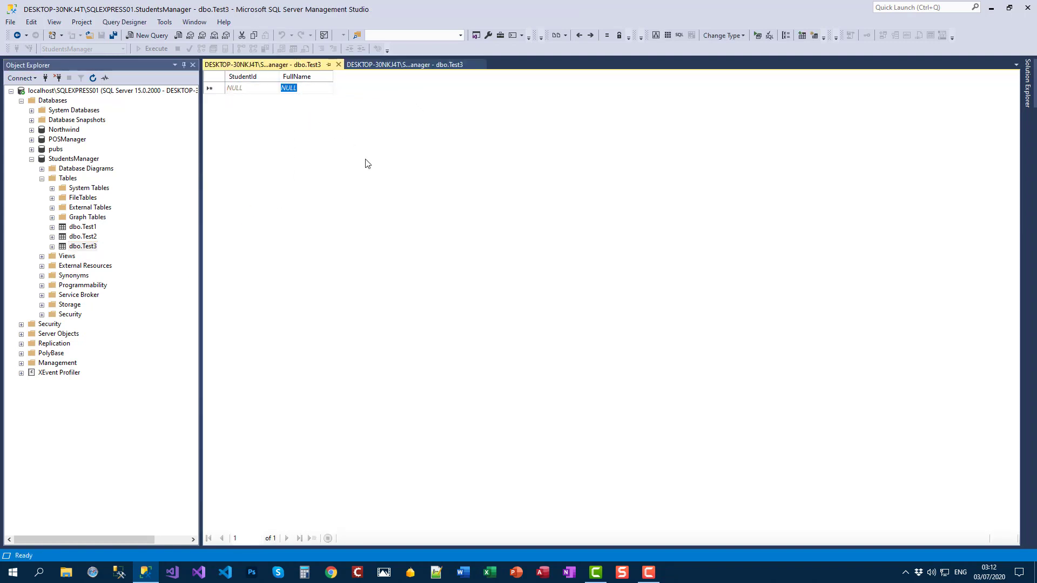
pyautogui.write('John')
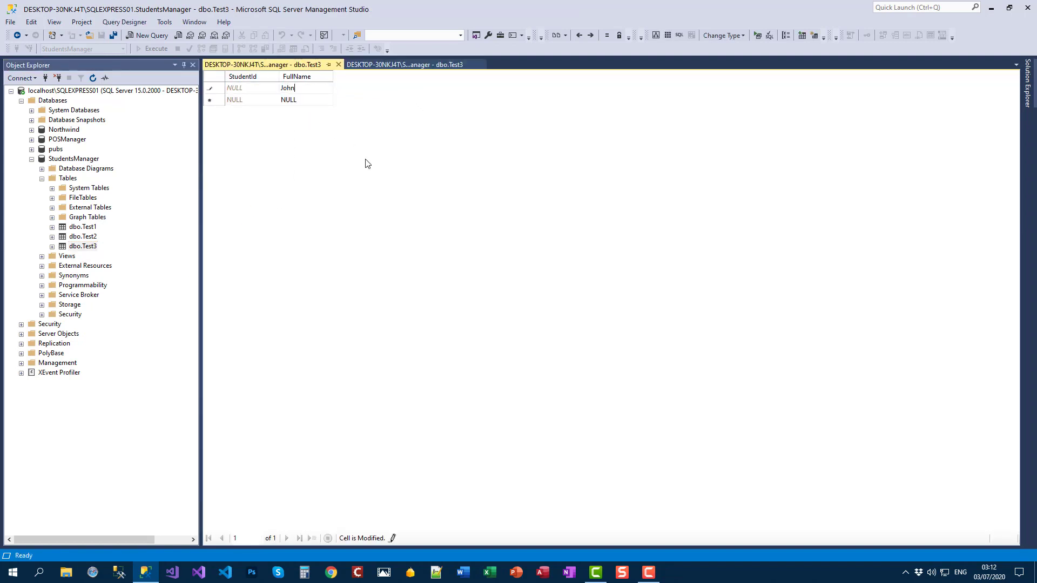
pyautogui.press('Tab')
pyautogui.press('Tab')
pyautogui.write('Mark')
pyautogui.press('Tab')
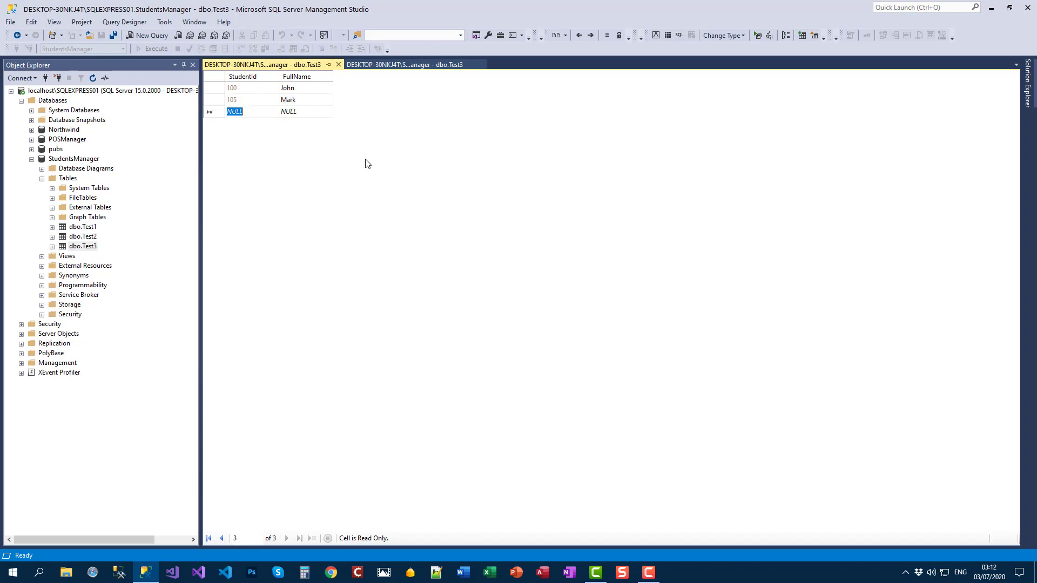
pyautogui.press('Tab')
pyautogui.write('Jame')
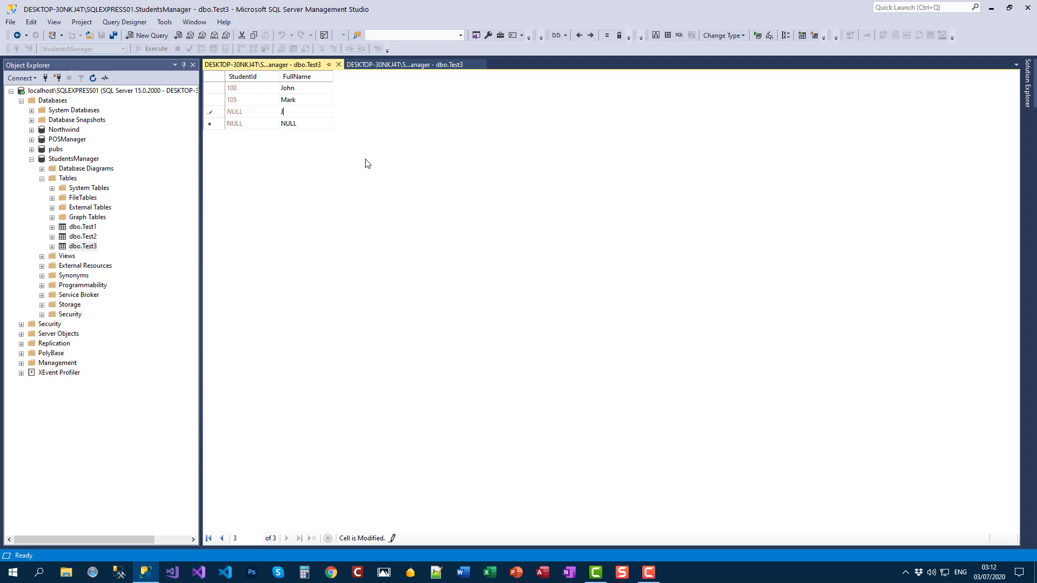
pyautogui.press('Tab')
# Close the data window of dbo.Test3, review its identity seed and increment, and close the table design.
pyautogui.click(338, 65)
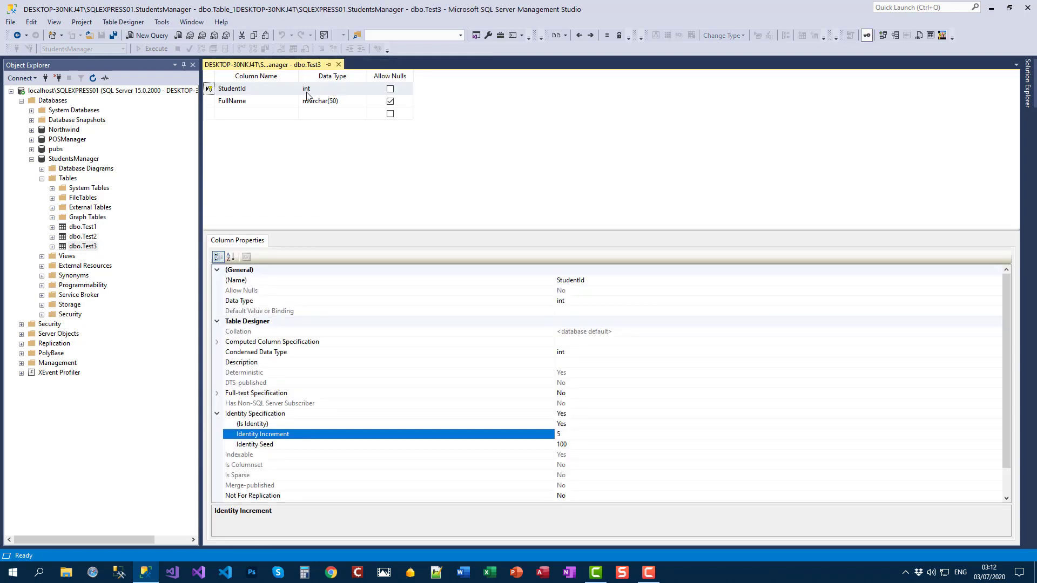
pyautogui.click(301, 443)
pyautogui.click(300, 437)
pyautogui.click(338, 65)
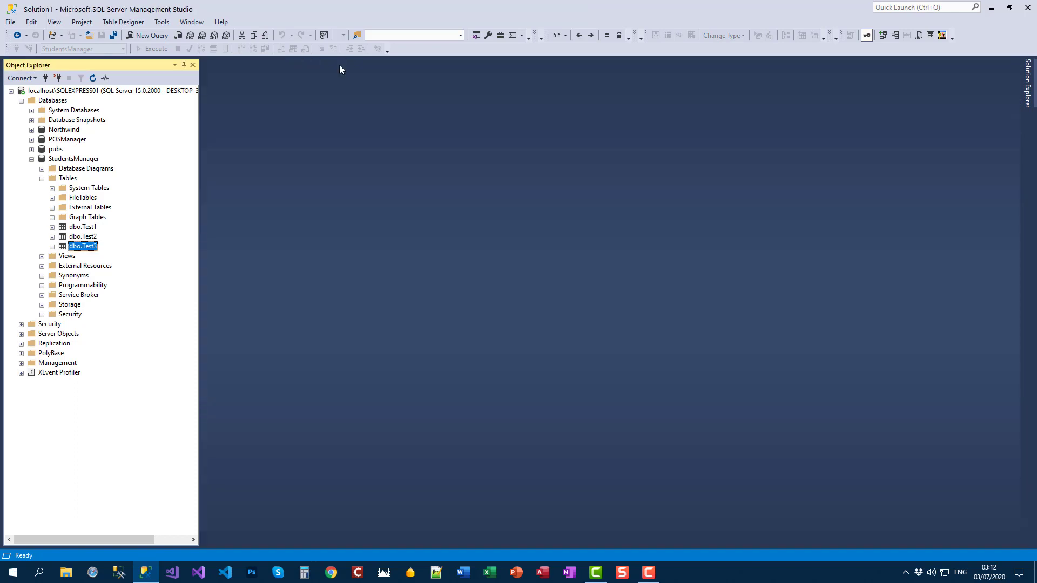
# Open a new query with StudentsManager as the target database.
pyautogui.click(90, 160)
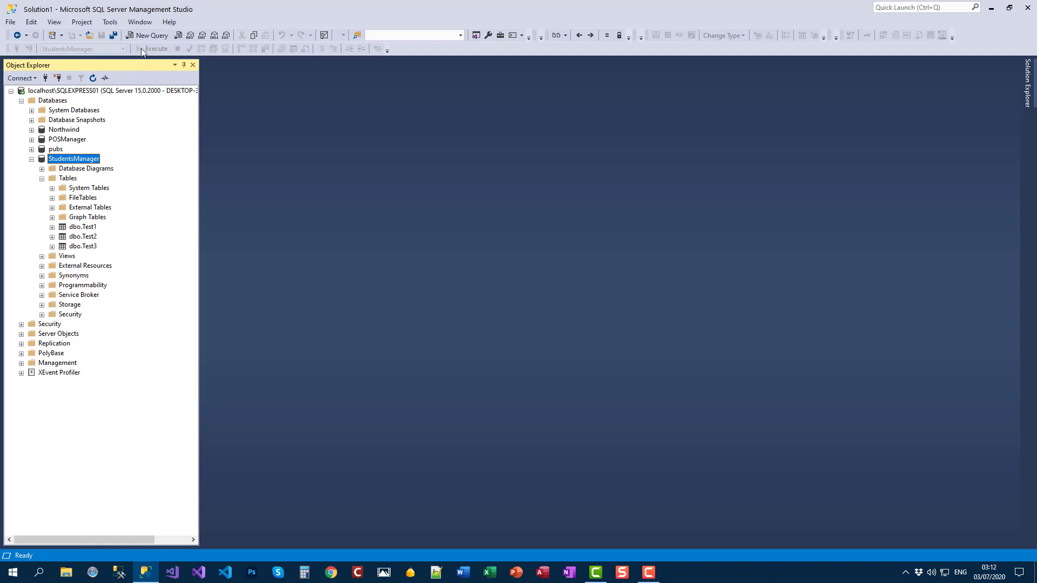
pyautogui.click(146, 37)
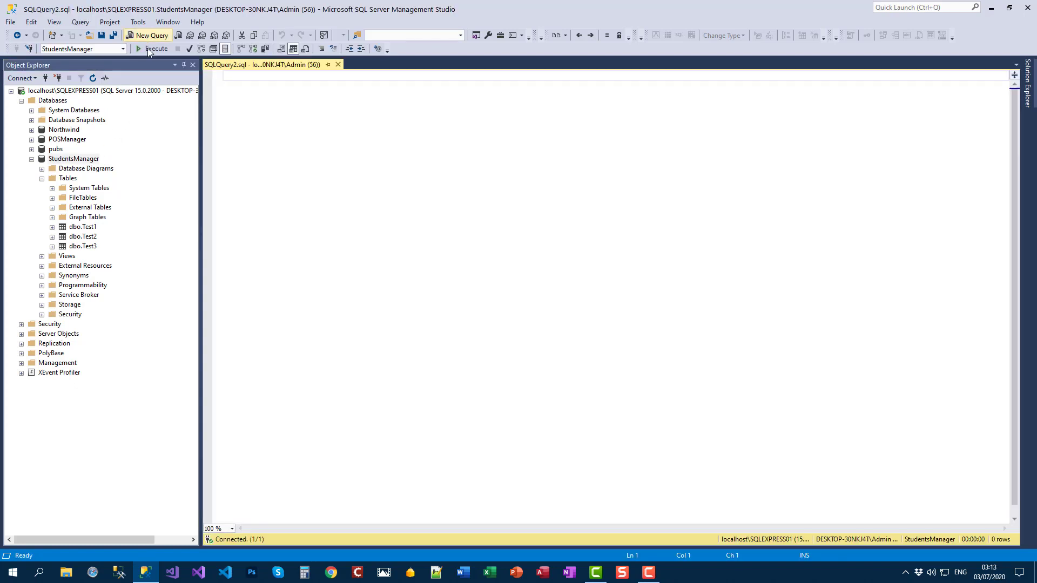
pyautogui.click(75, 159)
pyautogui.click(75, 160)
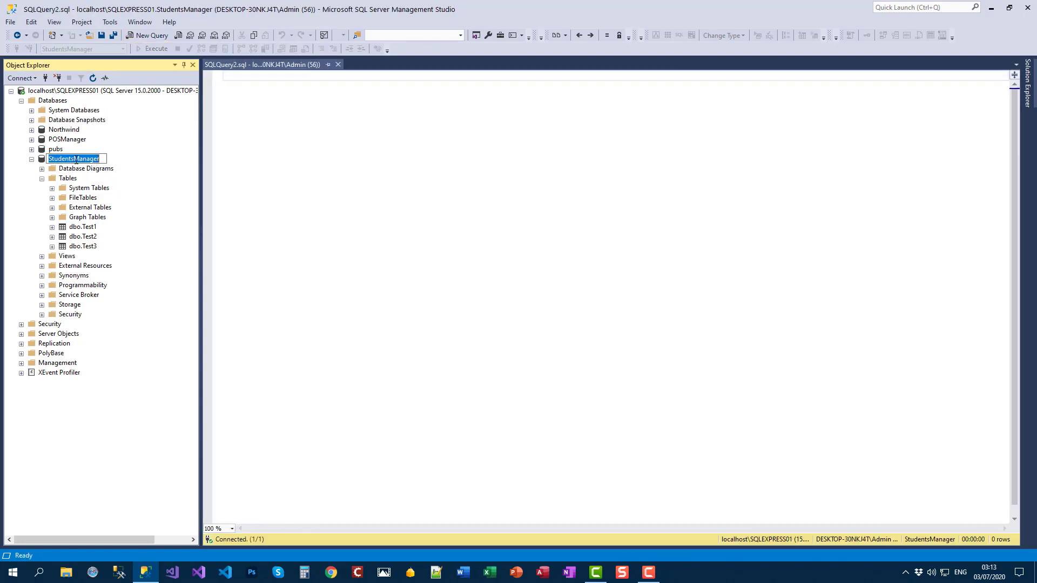
pyautogui.click(264, 100)
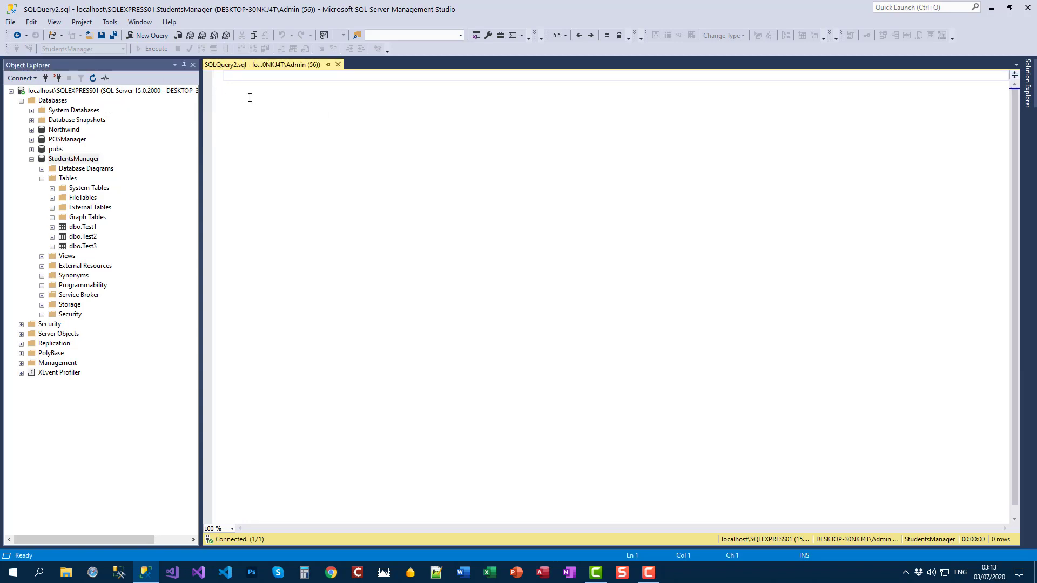
pyautogui.click(61, 49)
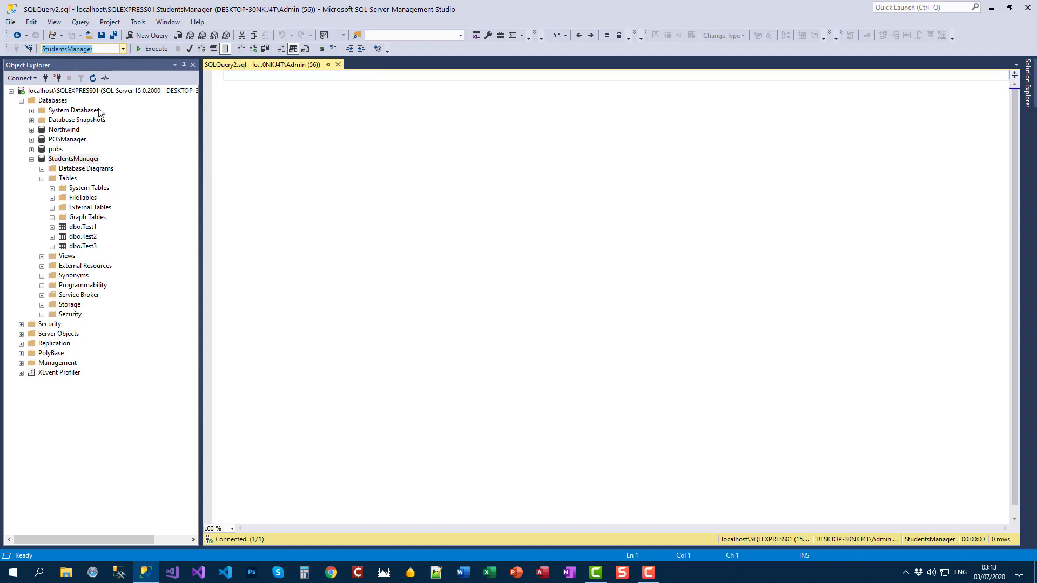
pyautogui.click(122, 49)
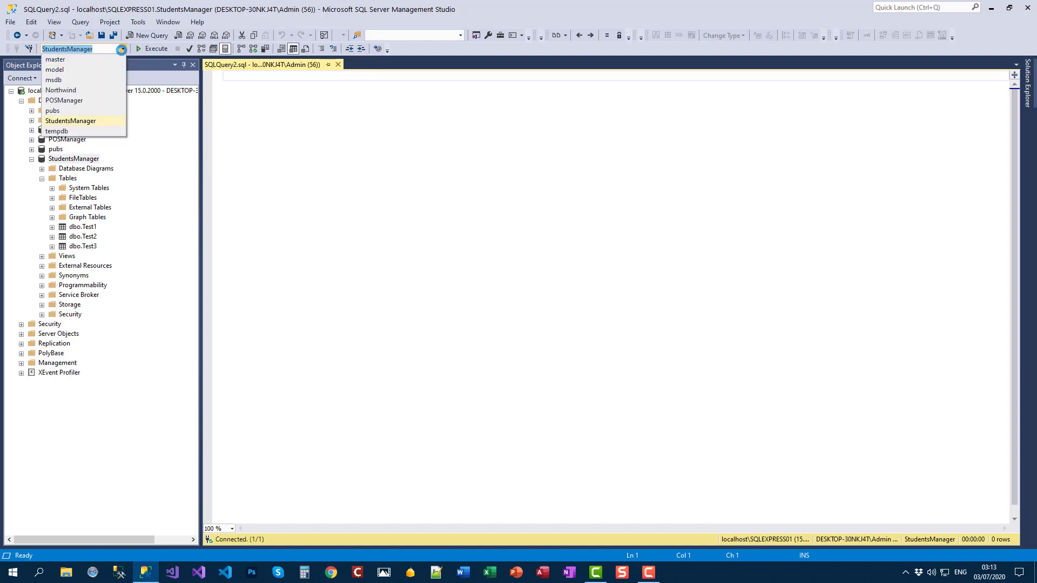
pyautogui.click(100, 122)
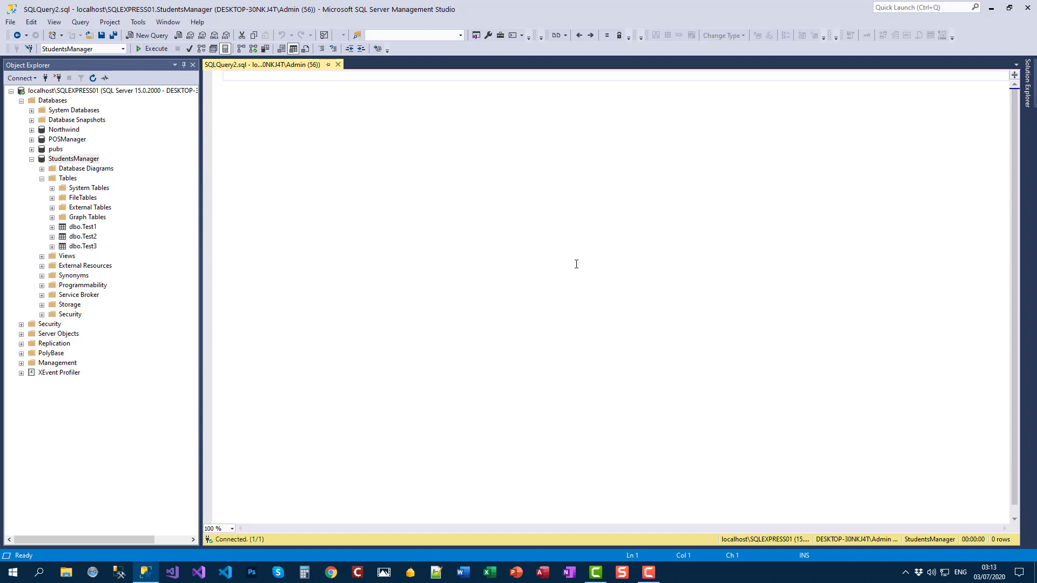
# Write a CREATE TABLE Test4 statement with an empty pair of parentheses for the column definitions.
pyautogui.press('Return')
pyautogui.press('Return')
pyautogui.write('CREATE TABLE')
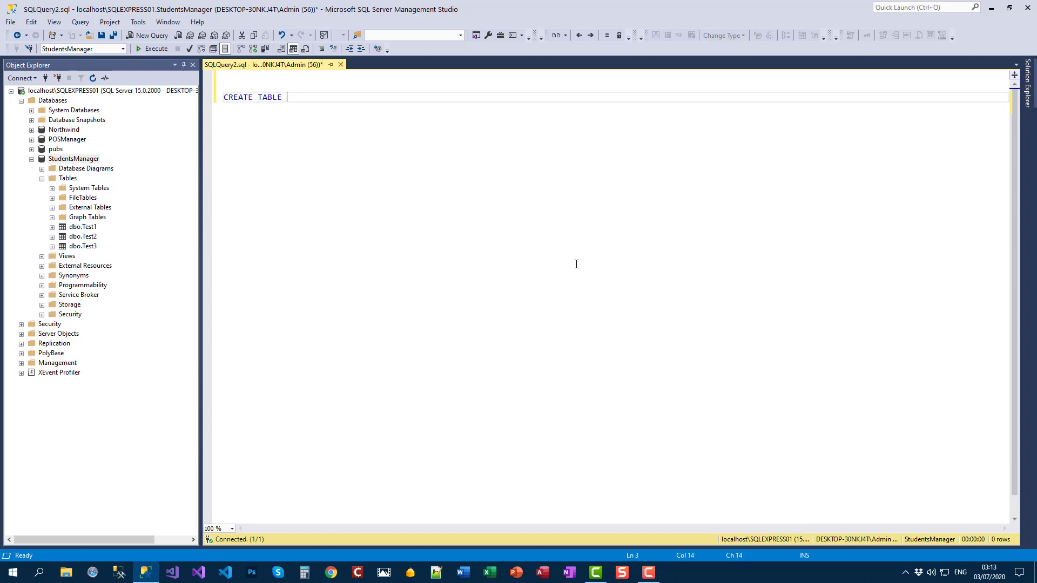
pyautogui.write(' Test4')
pyautogui.press('Return')
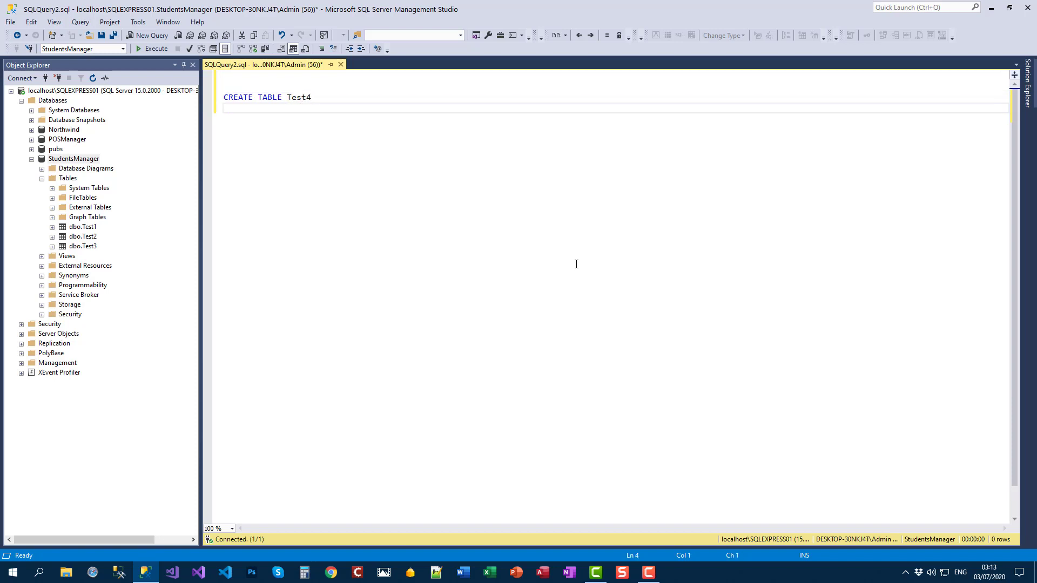
pyautogui.write('(')
pyautogui.press('Return')
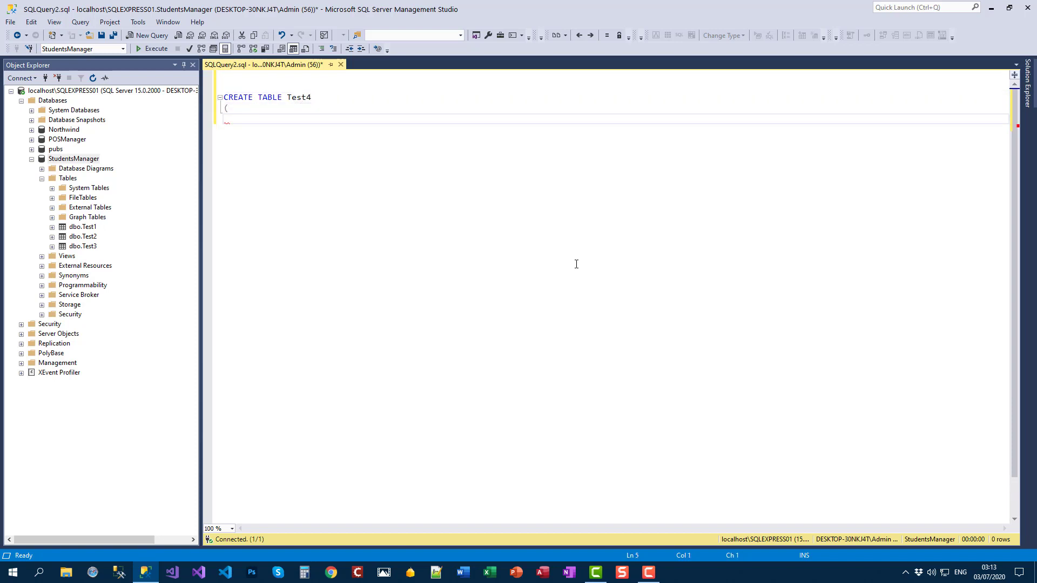
pyautogui.press('Return')
pyautogui.write(')')
# Define the first column of Test4 as StudentId INT IDENTITY(1,1) PRIMARY KEY NOT NULL, followed by a comma.
pyautogui.press('Up')
pyautogui.press('Tab')
pyautogui.write('StudentId\tINT IDENTITY')
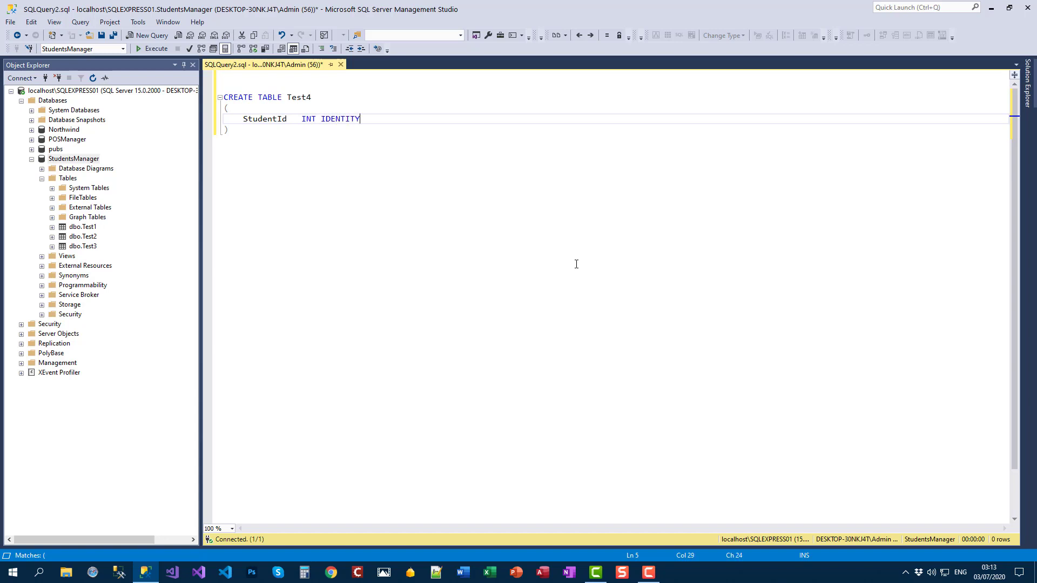
pyautogui.write('(1,1)')
pyautogui.write('PRIMARY KEY NOT NULL')
pyautogui.write(',')
pyautogui.press('Return')
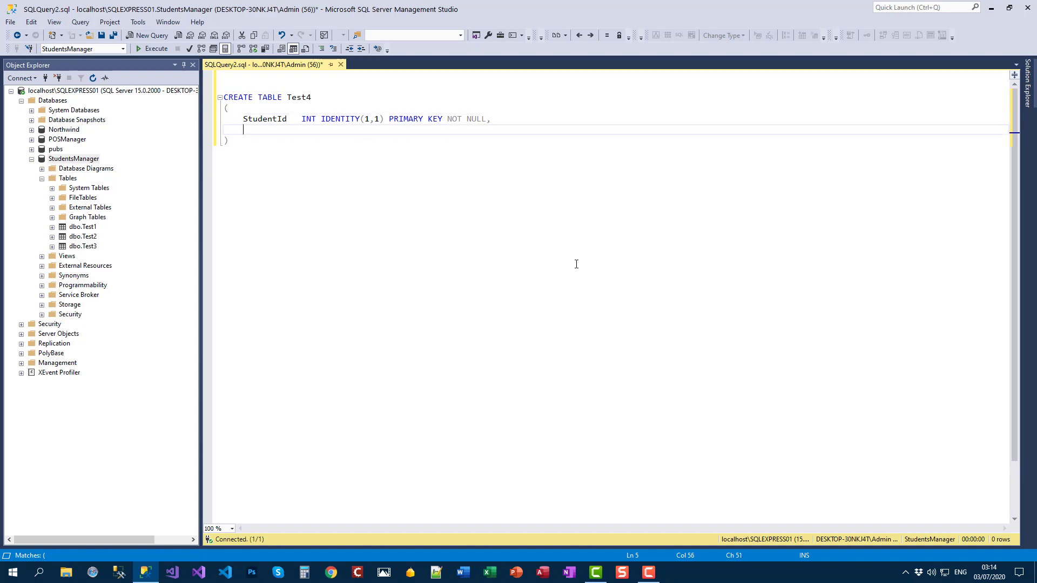
# Define a FullName NVARCHAR(50) column in the Test4 statement and execute the query.
pyautogui.write('FullName')
pyautogui.press('Tab')
pyautogui.write('nvarchar(50)')
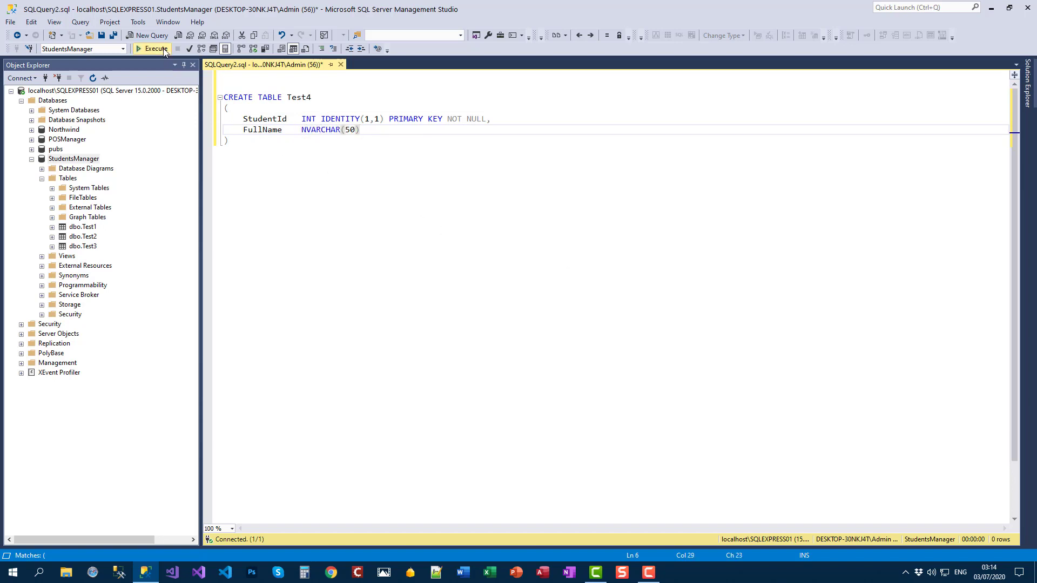
pyautogui.press('F5')
pyautogui.click(233, 334)
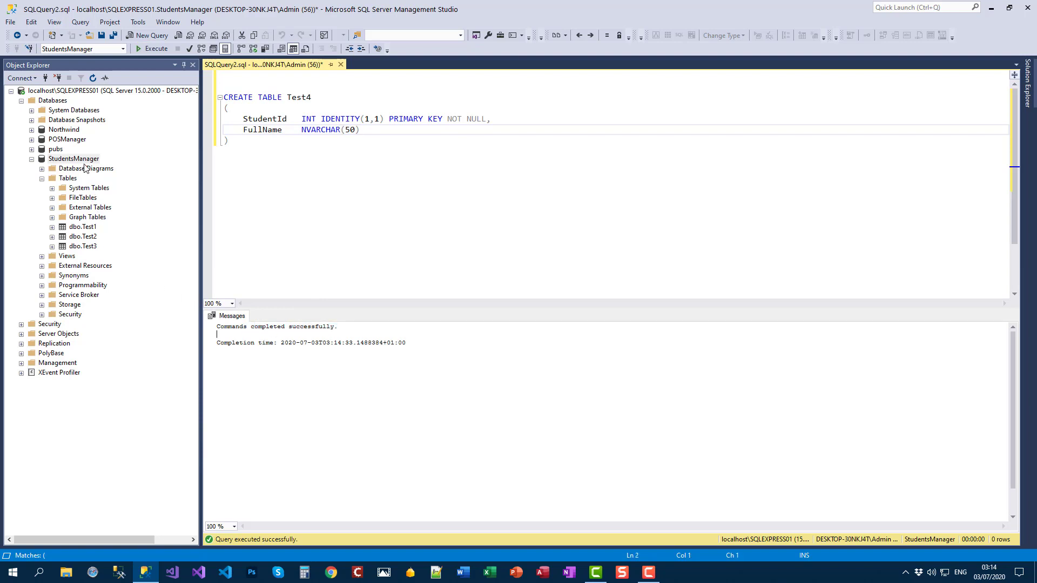
# Refresh the StudentsManager tables and open the top 200 rows of dbo.Test4 for editing.
pyautogui.click(71, 180)
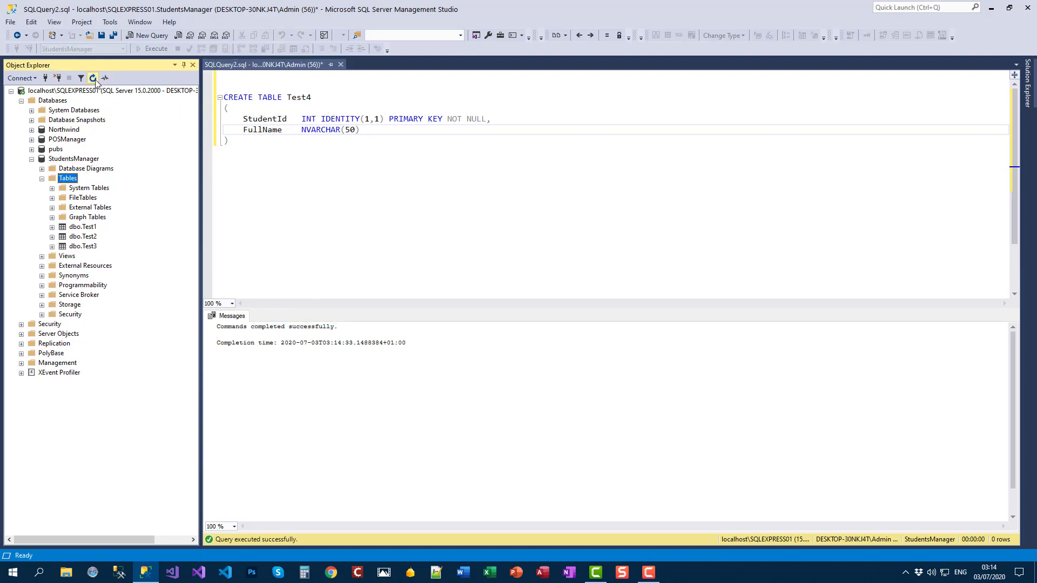
pyautogui.press('F5')
pyautogui.click(98, 256)
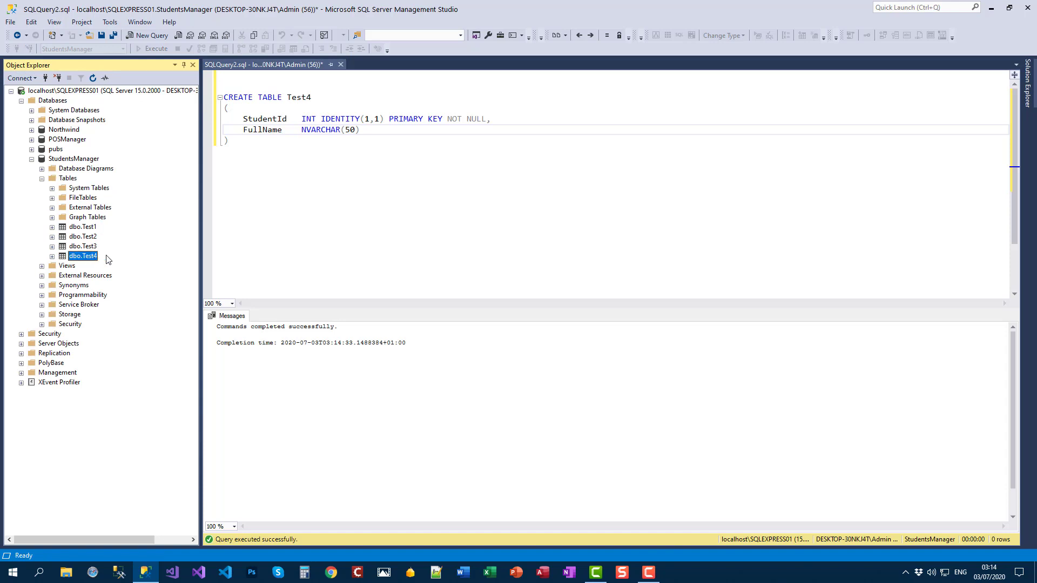
pyautogui.rightClick(99, 257)
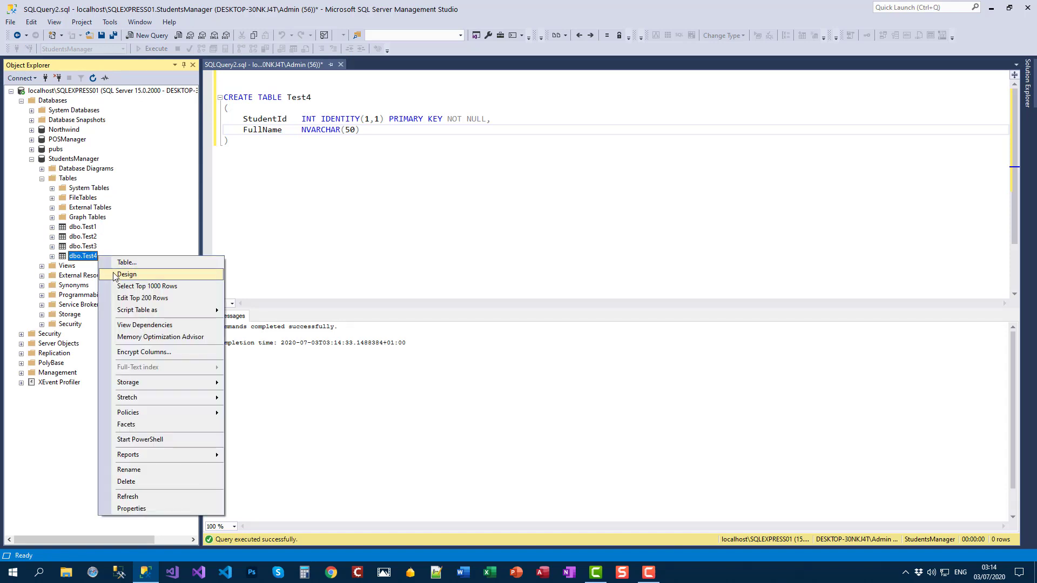
pyautogui.click(190, 299)
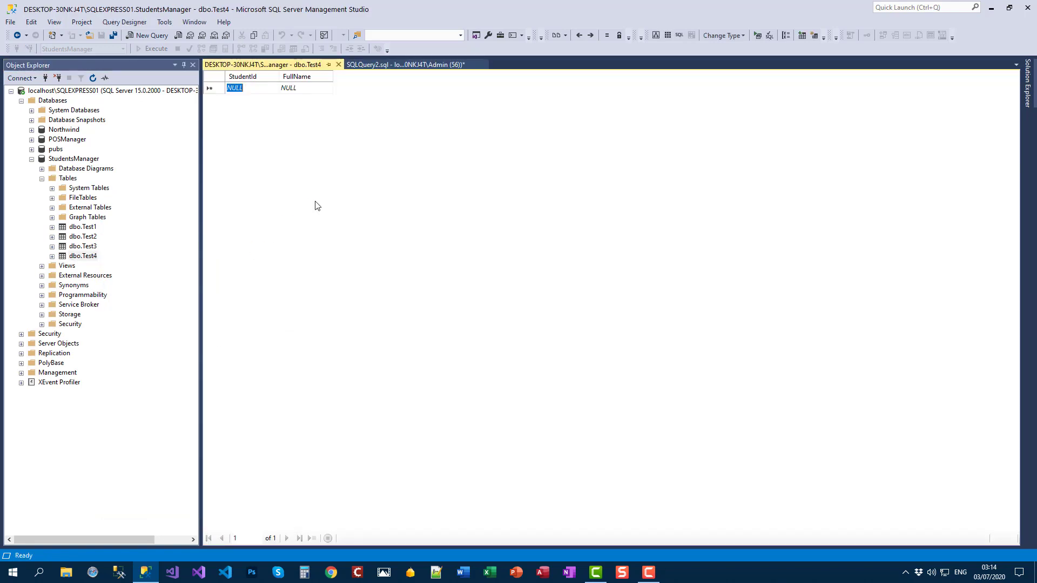
# Add three rows to dbo.Test4 with a student's first name in each FullName cell, and return to the CREATE TABLE query.
pyautogui.click(308, 94)
pyautogui.write('John')
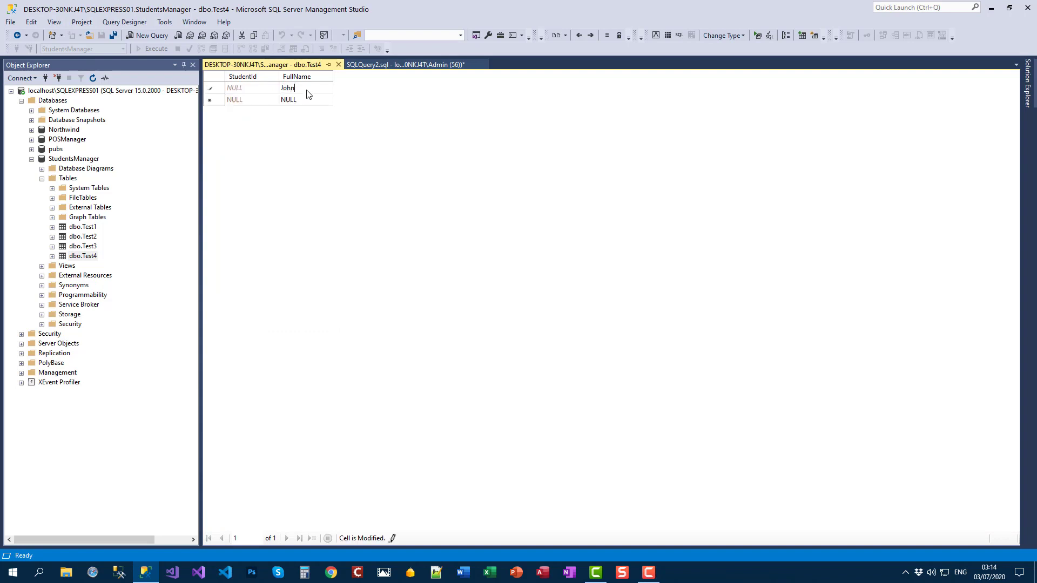
pyautogui.press('Return')
pyautogui.click(308, 94)
pyautogui.write('Mark')
pyautogui.press('Return')
pyautogui.press('Tab')
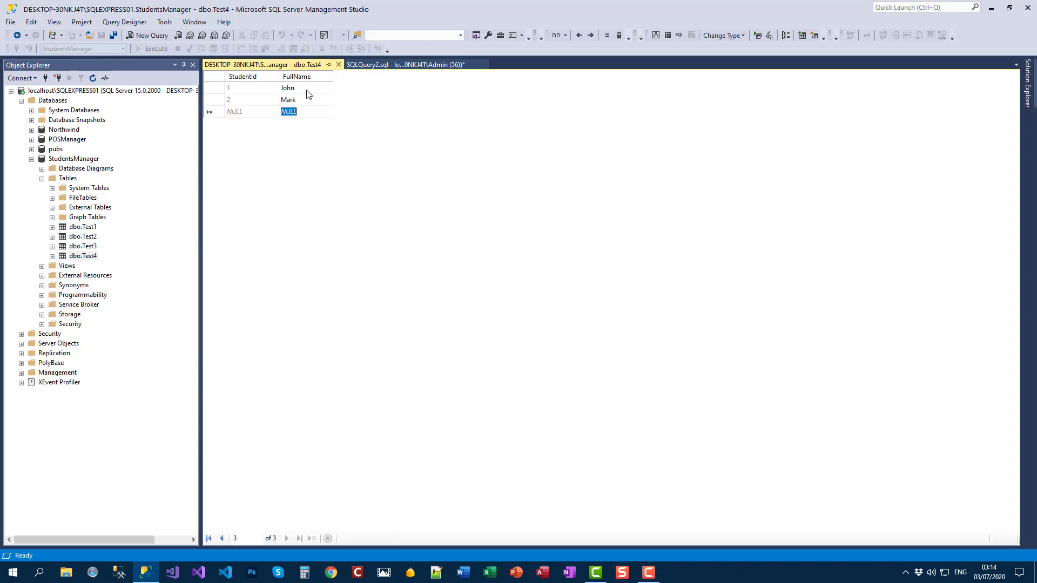
pyautogui.write('James')
pyautogui.press('Return')
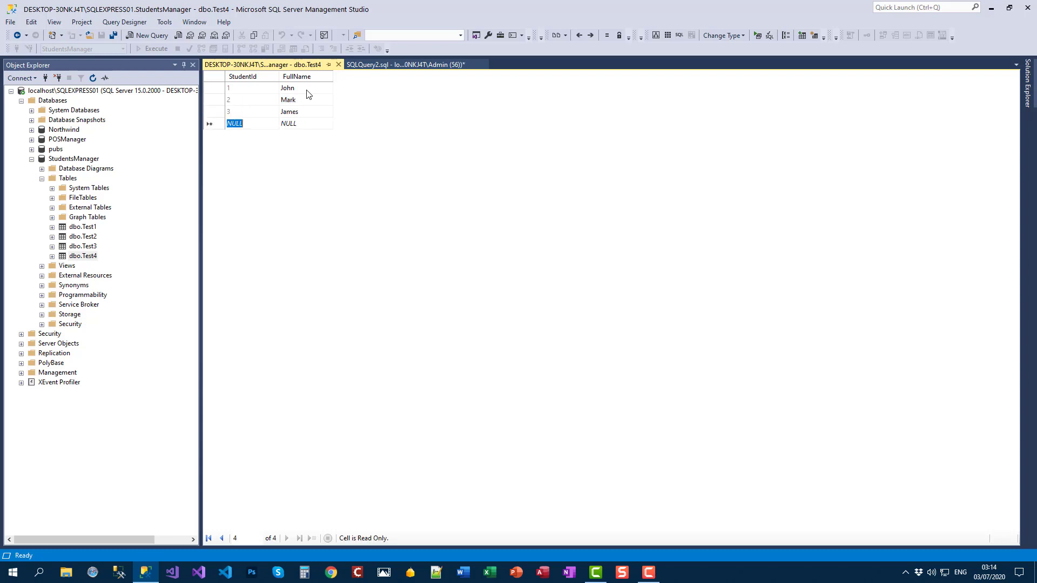
pyautogui.click(383, 64)
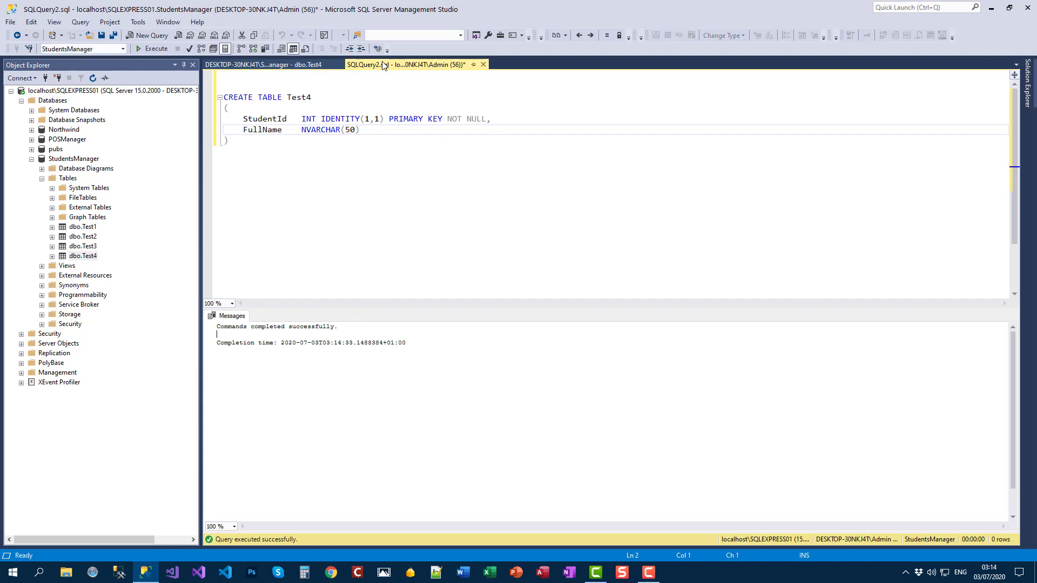